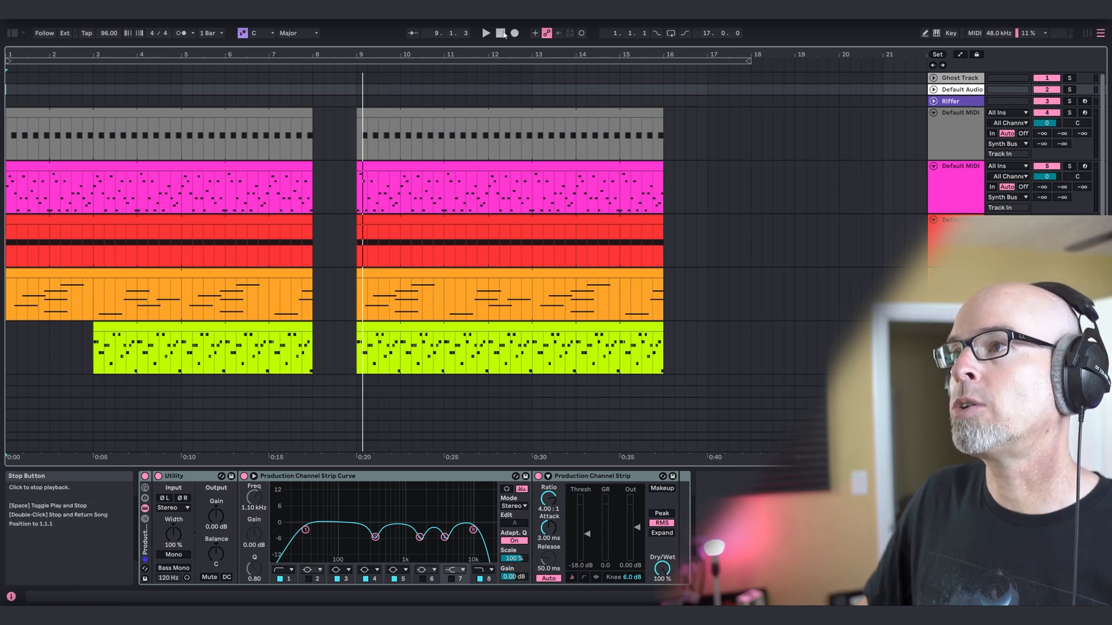
Play the arrangement from the start through the gap at bar 8, stopping around bar 11
left_click(500, 33)
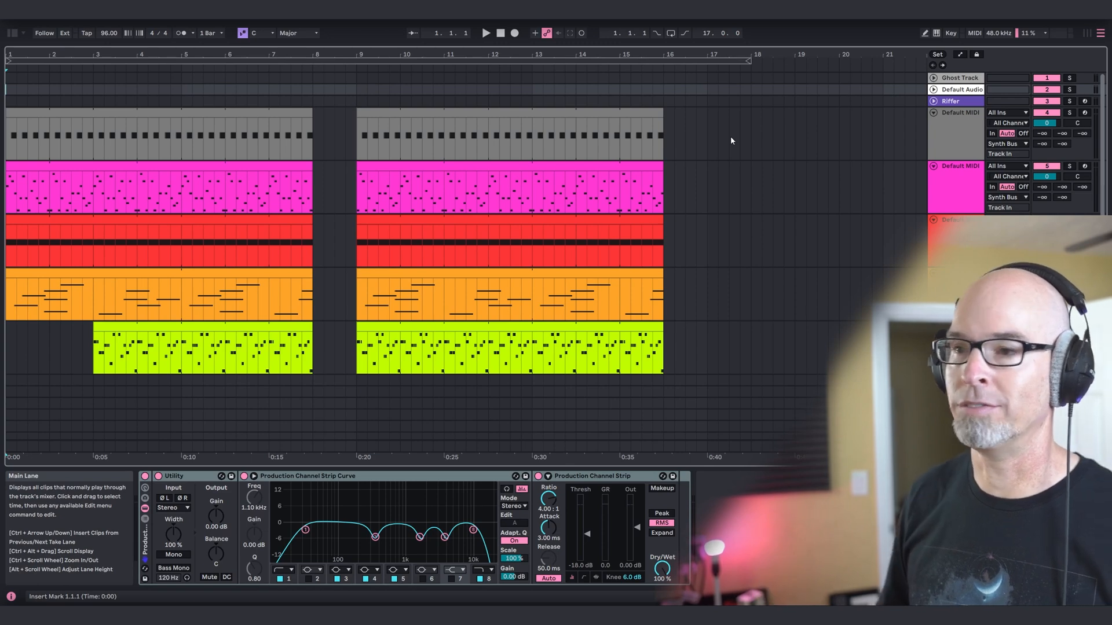
key("space")
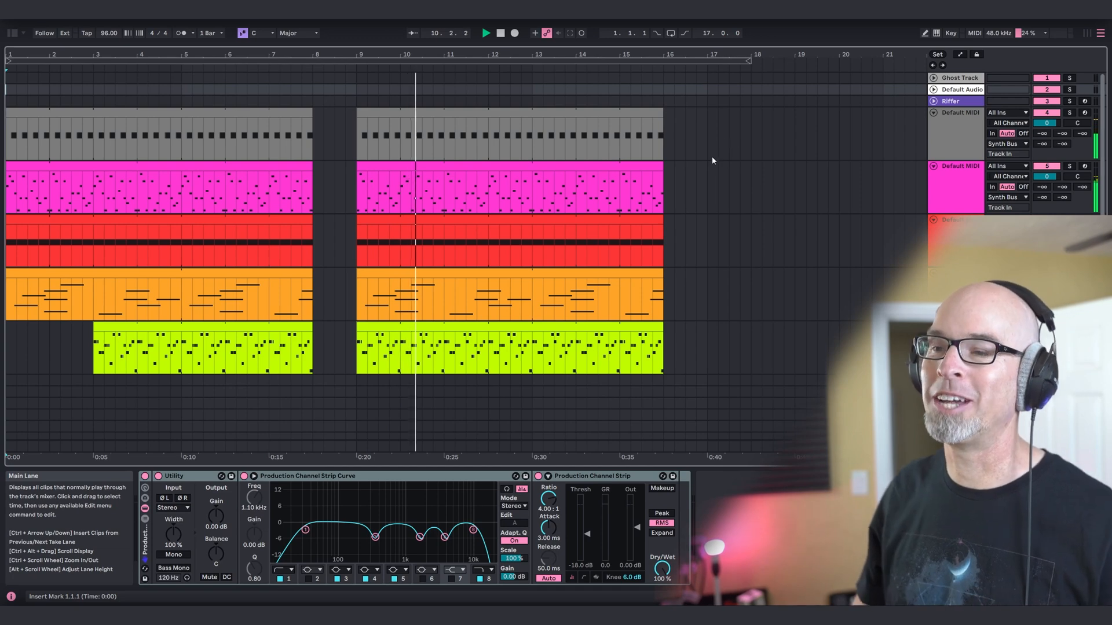
key("space")
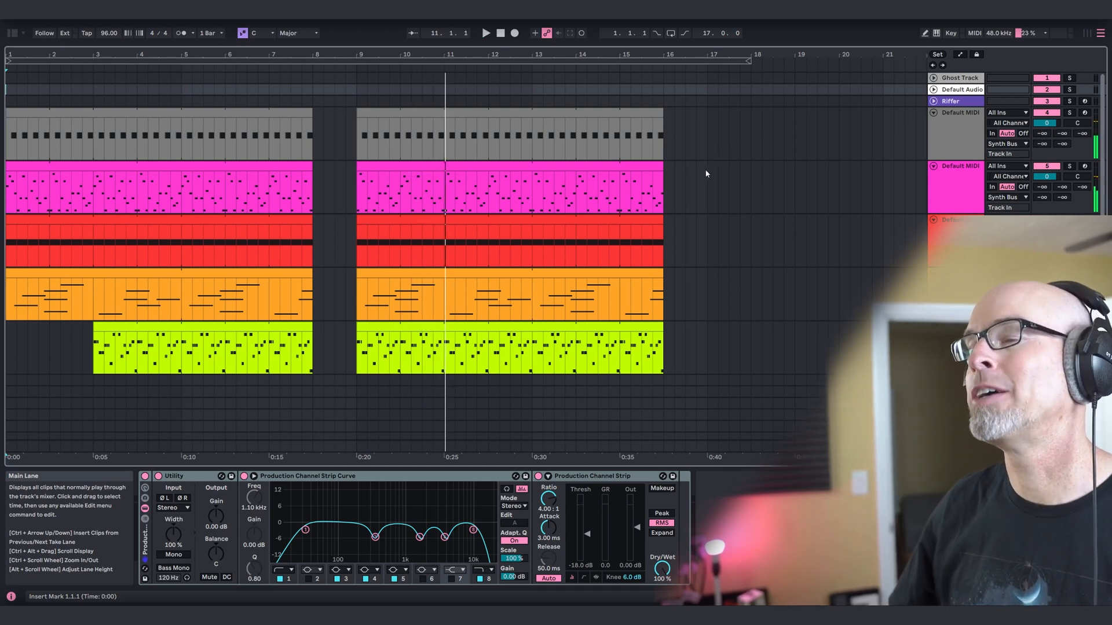
Switch the scale to Minor and insert an empty one-bar MIDI clip at bar 8 on a new MIDI track
left_click(297, 33)
left_click(295, 50)
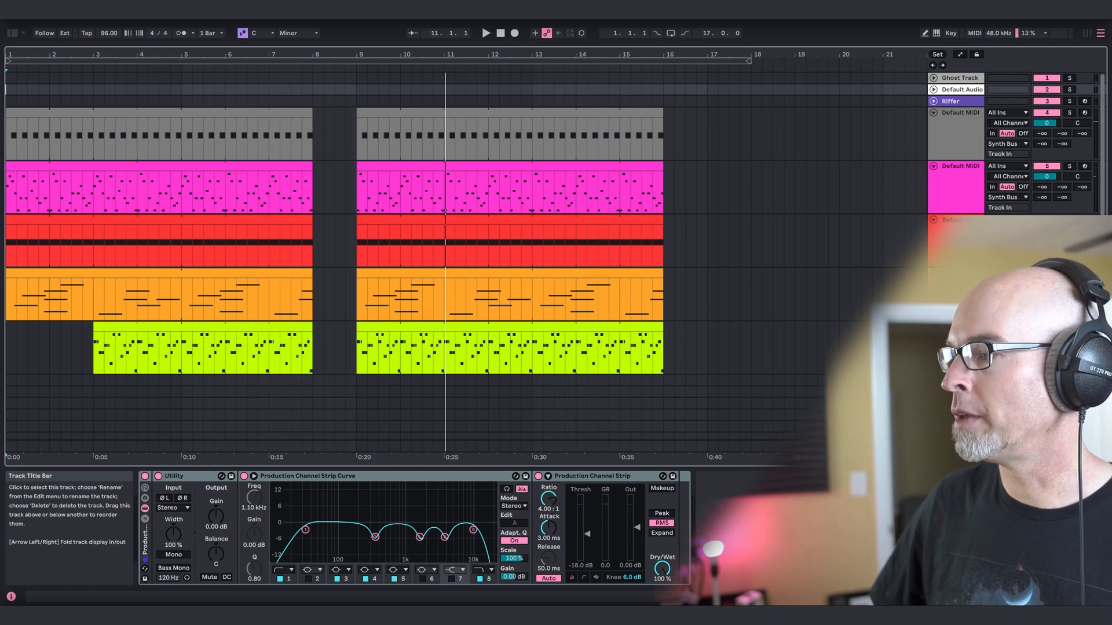
scroll(348, 348, "down", 1)
left_click_drag(313, 360, 357, 358)
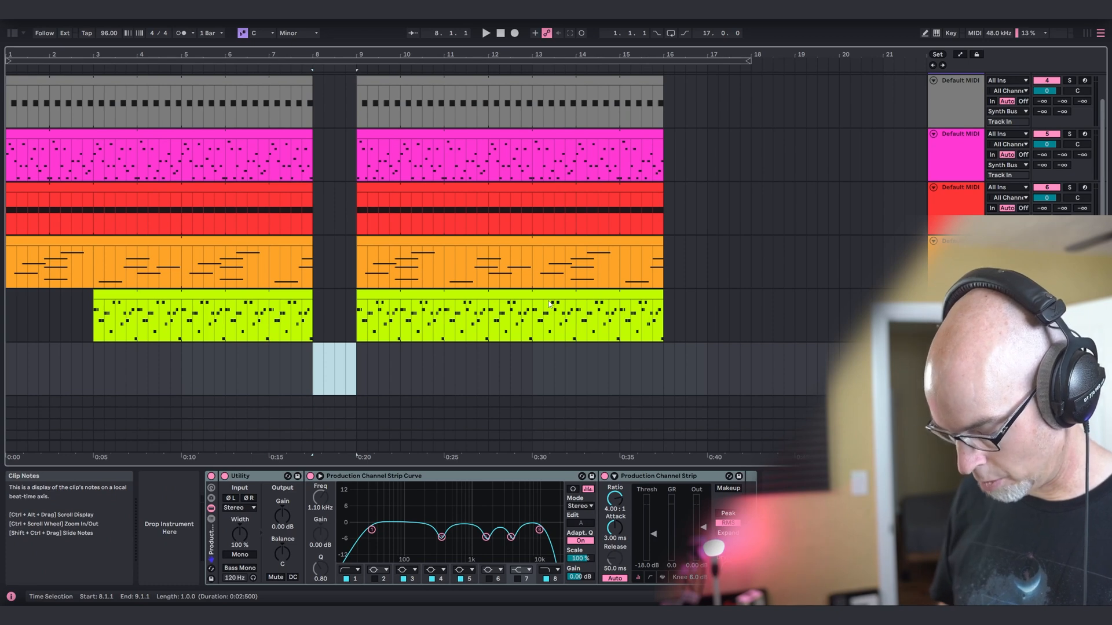
key("ctrl+shift+m")
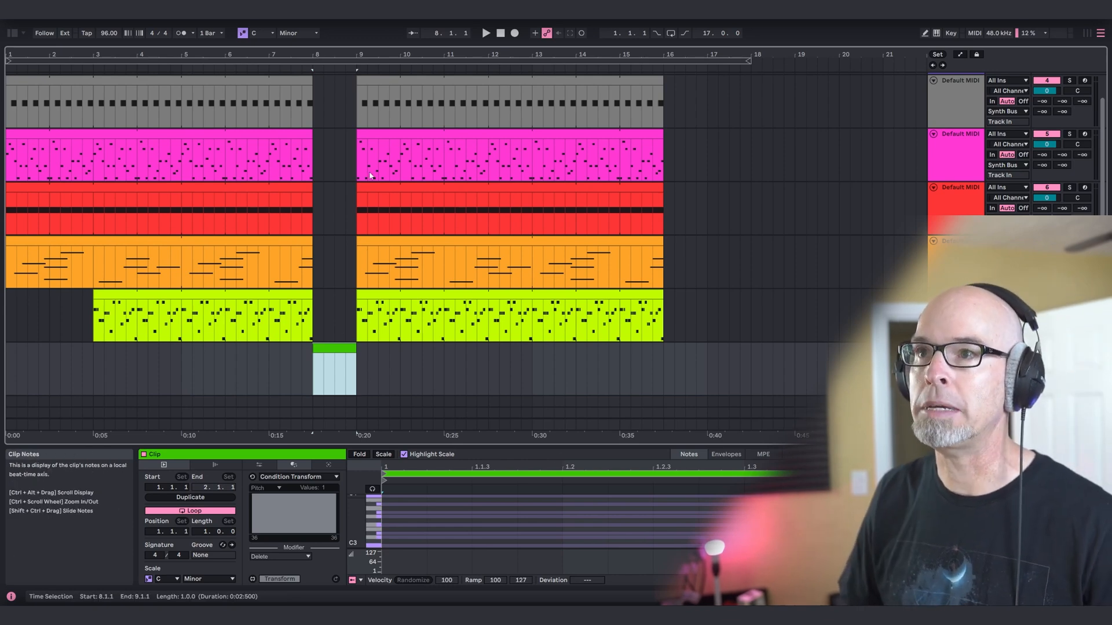
Turn on Draw Mode and draw a C2 note spanning the full bar of the new clip
mouse_move(331, 52)
left_mouse_down()
mouse_move(331, 92)
mouse_move(333, 55)
left_mouse_up()
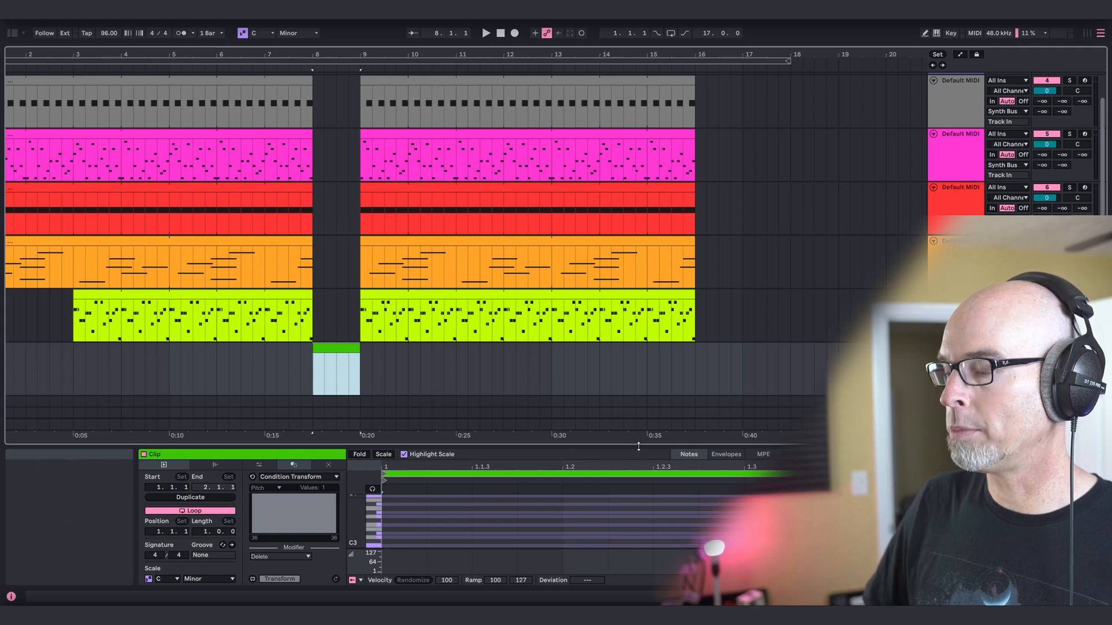
left_click_drag(638, 447, 637, 221)
right_click(405, 322)
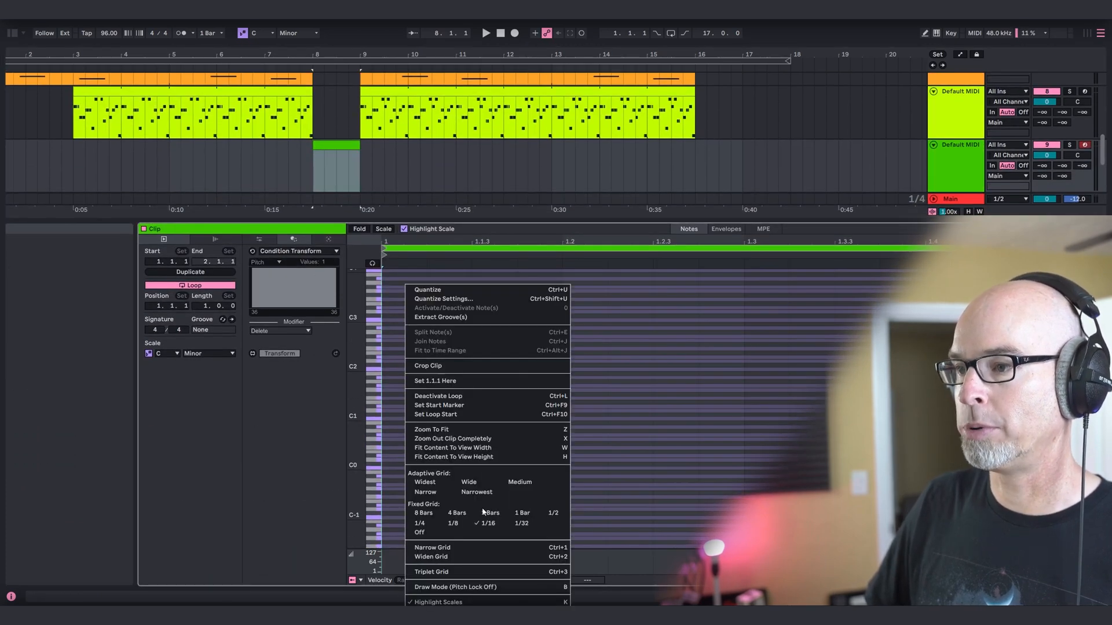
left_click(455, 587)
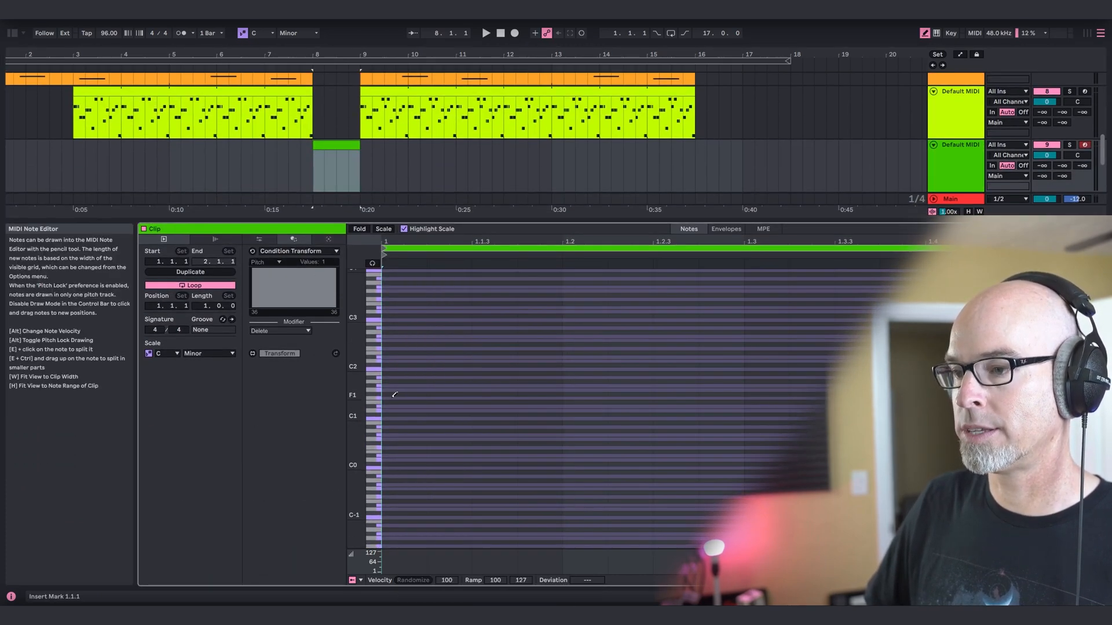
left_click(392, 366)
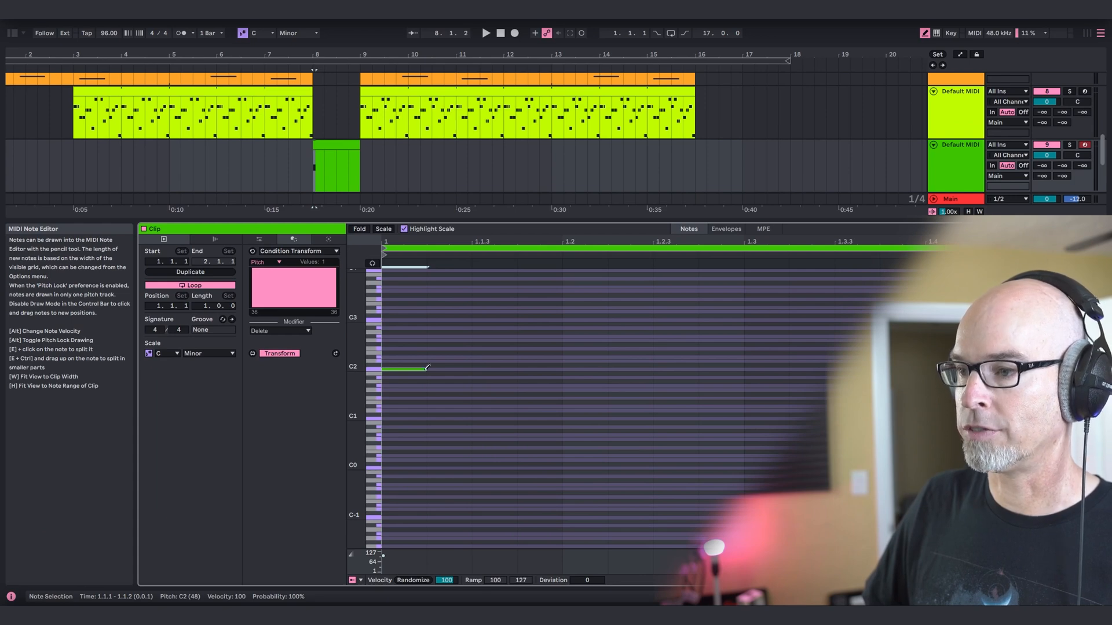
left_click_drag(428, 367, 1022, 368)
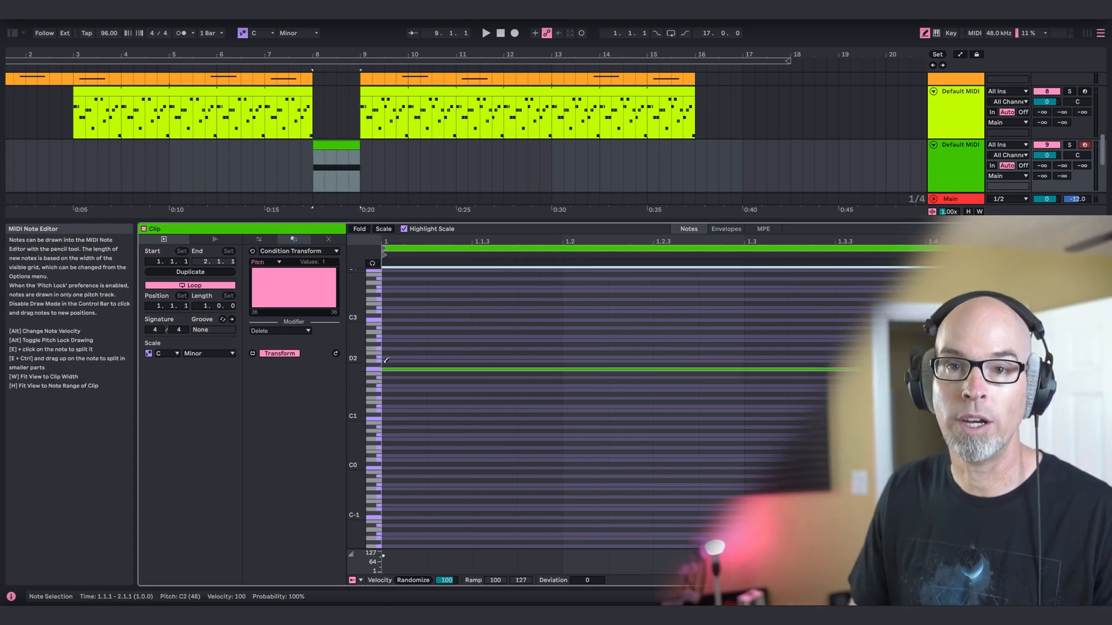
left_click_drag(454, 221, 496, 464)
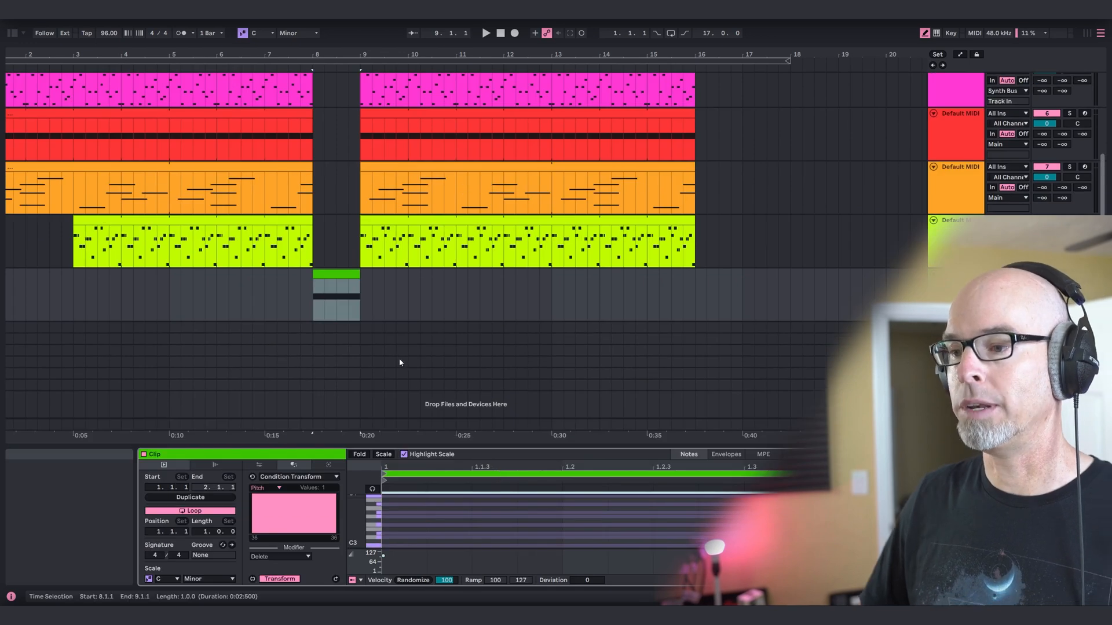
Load the Vital synth from the Main Synths collection onto the new MIDI track
left_click(12, 33)
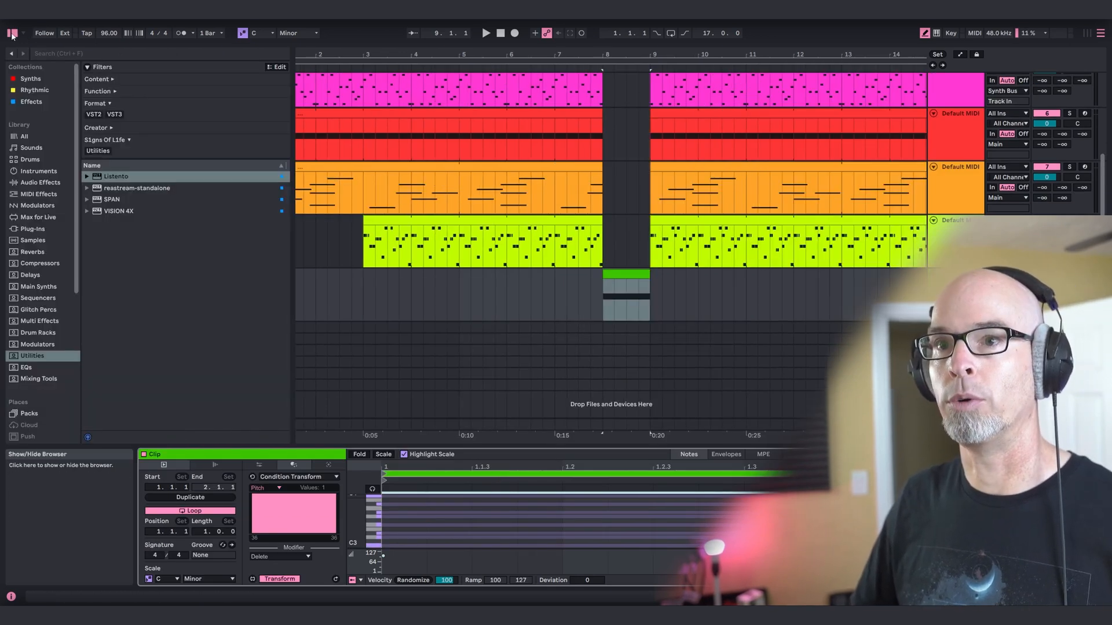
left_click(38, 286)
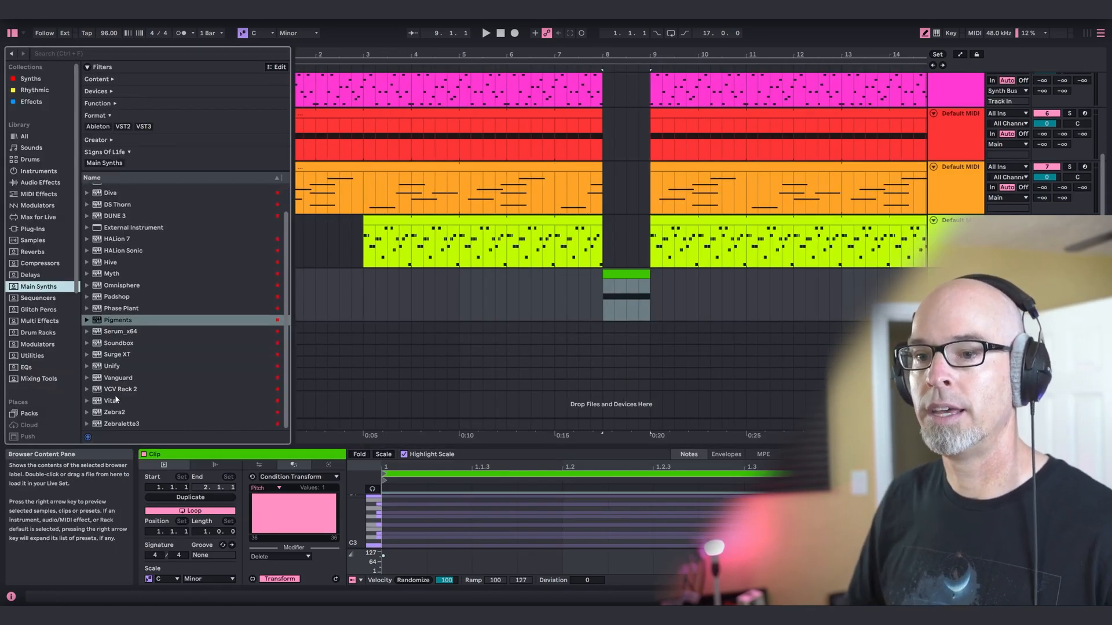
left_click_drag(116, 400, 154, 398)
left_click_drag(632, 299, 632, 298)
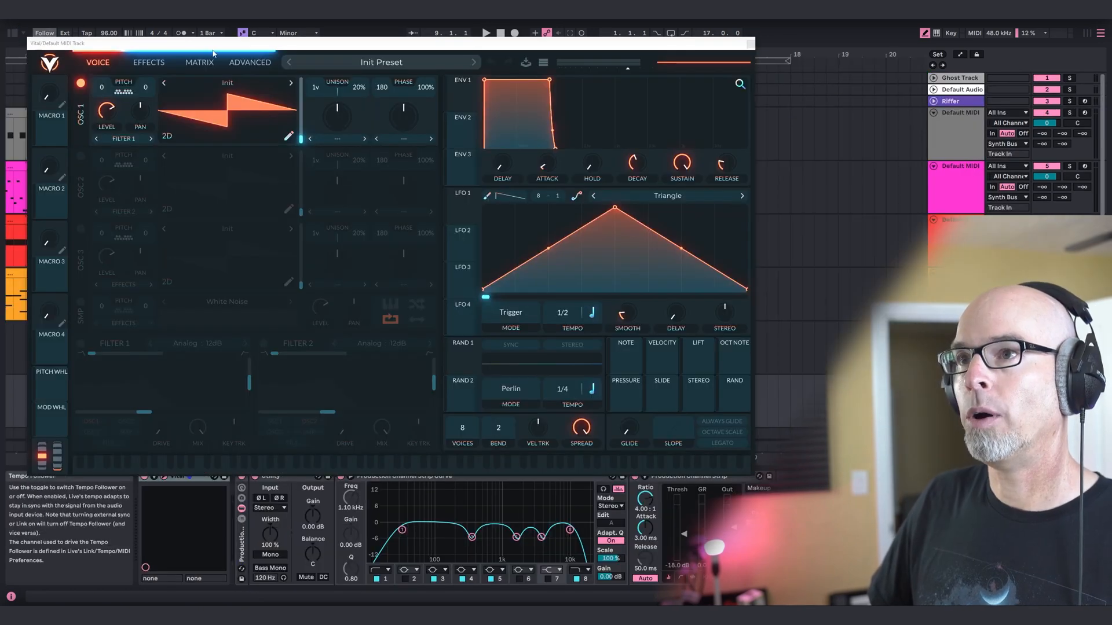
Disable oscillator 1 in Vital and enable the sampler with White Noise as its source
left_click_drag(213, 54, 305, 123)
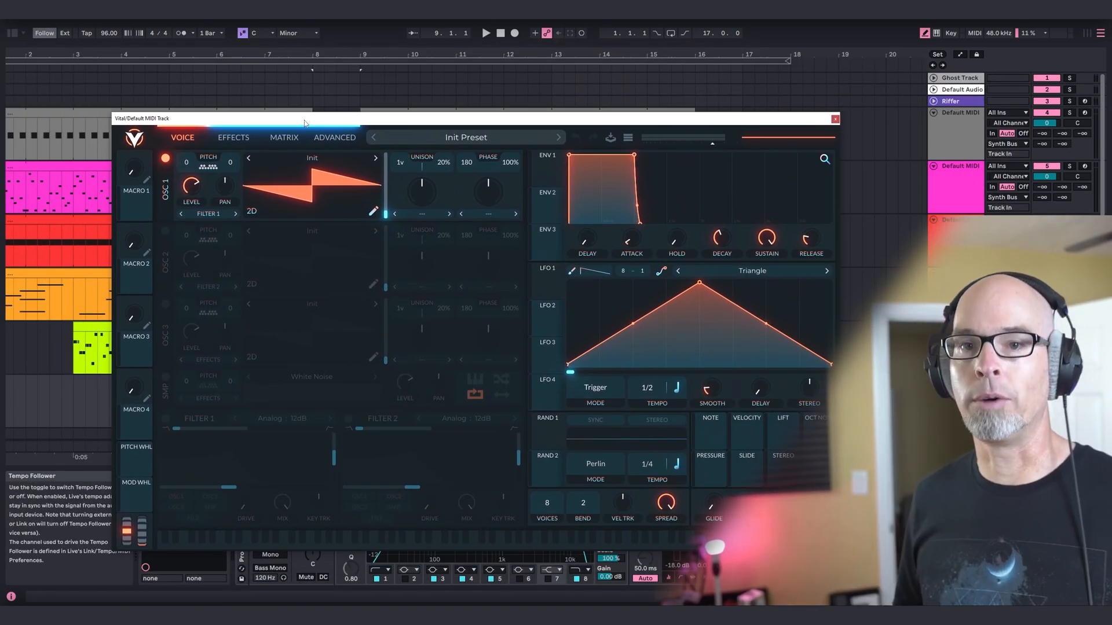
left_click_drag(317, 125, 278, 103)
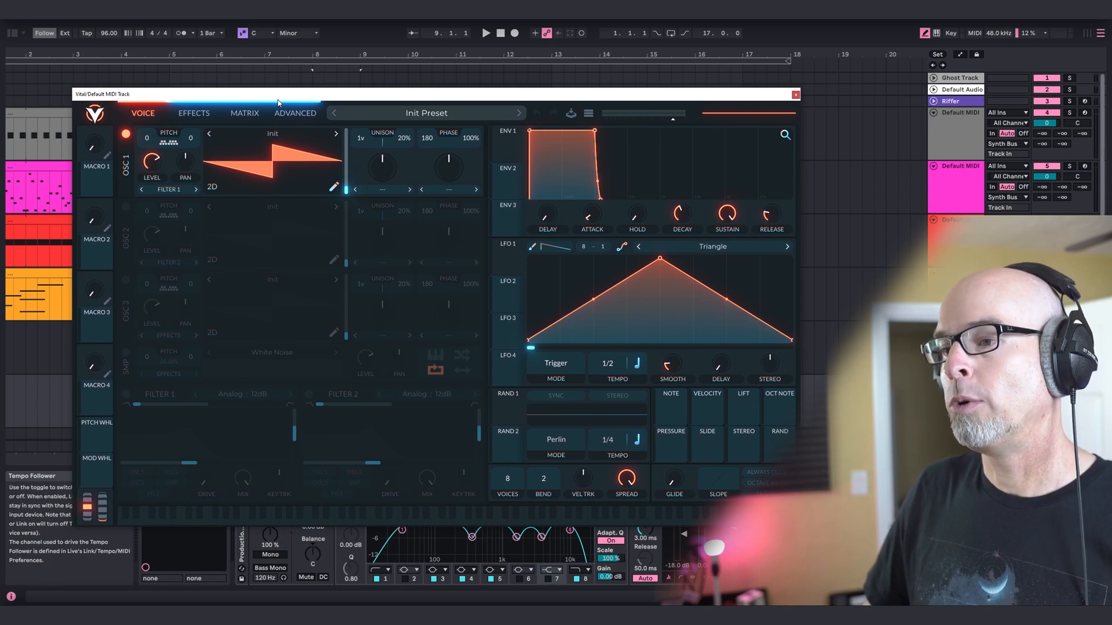
left_click_drag(278, 103, 277, 102)
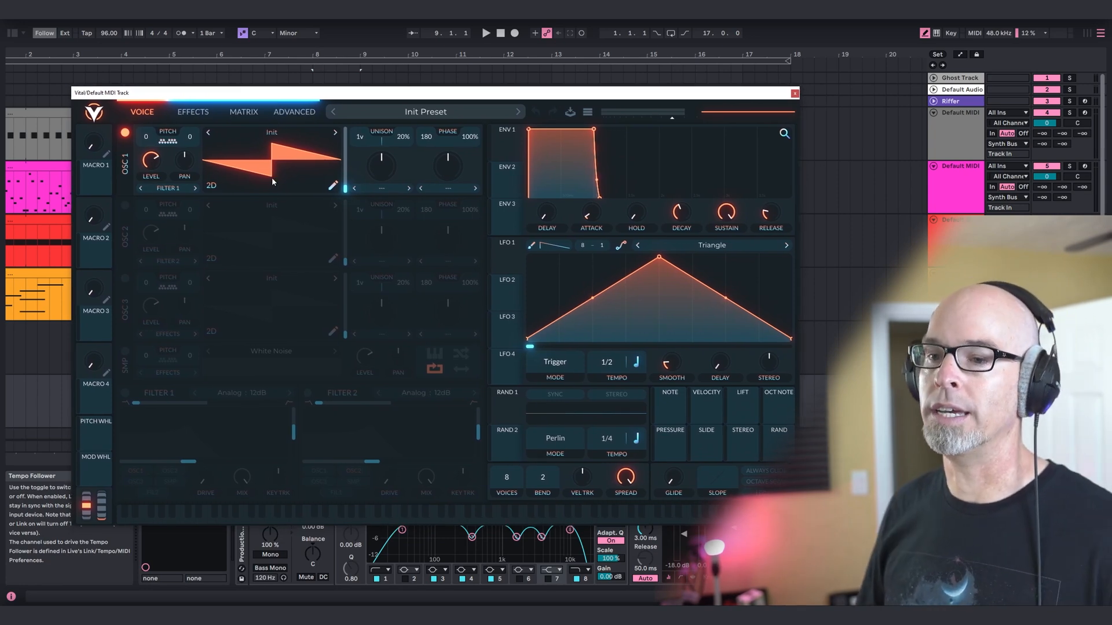
left_click(124, 135)
left_click(125, 352)
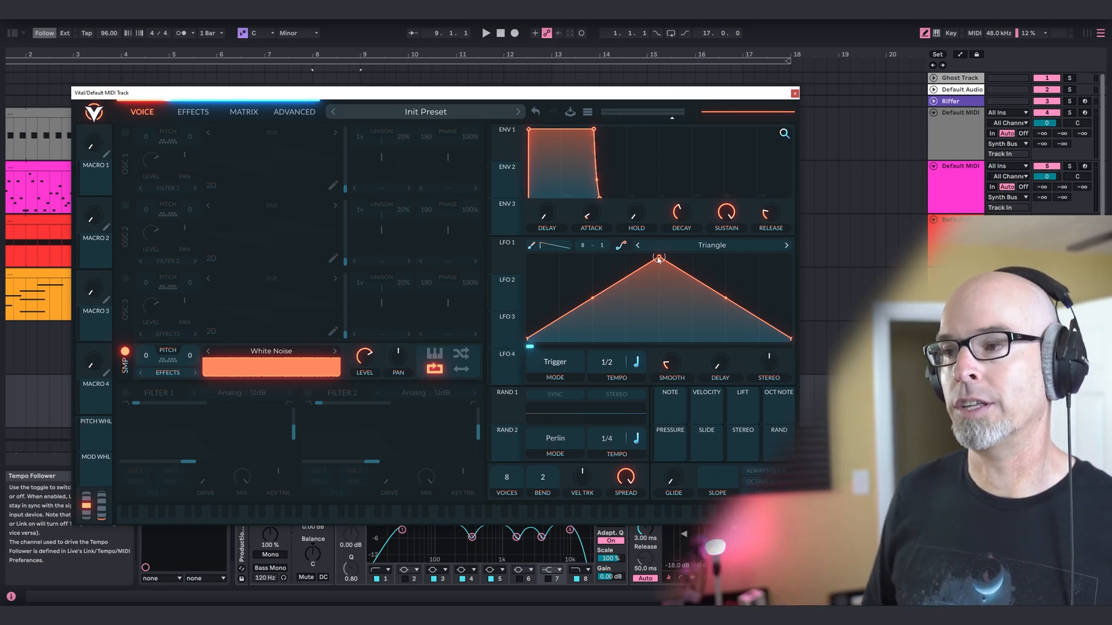
Reshape LFO 1 into a single rising ramp with a downward-bent curve and set its tempo to 1/1
left_click_drag(659, 260, 791, 257)
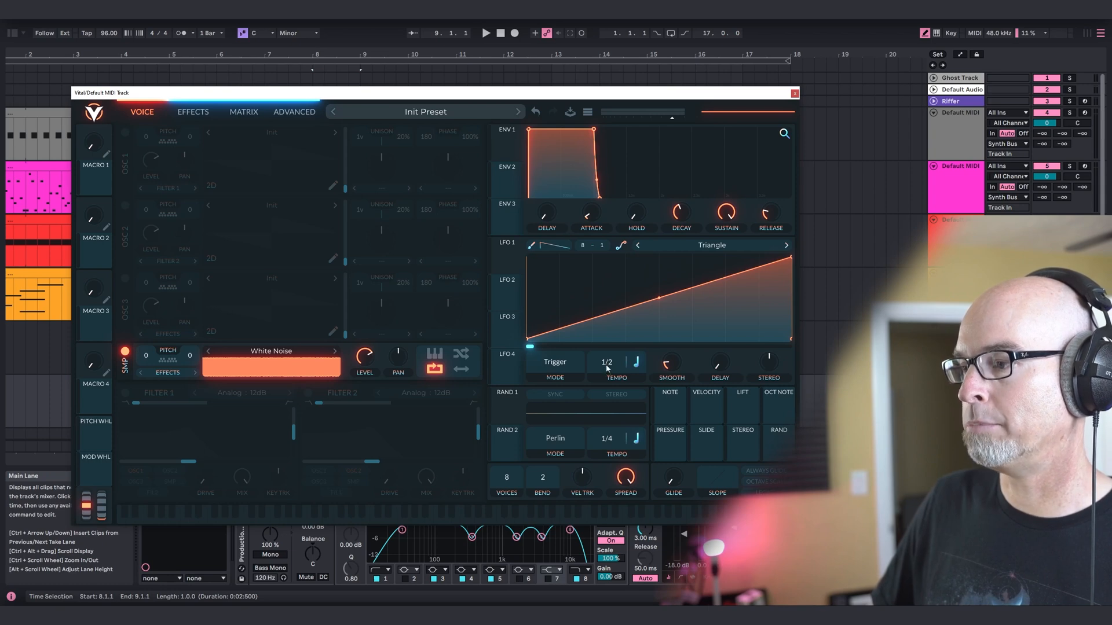
left_click_drag(609, 351, 612, 370)
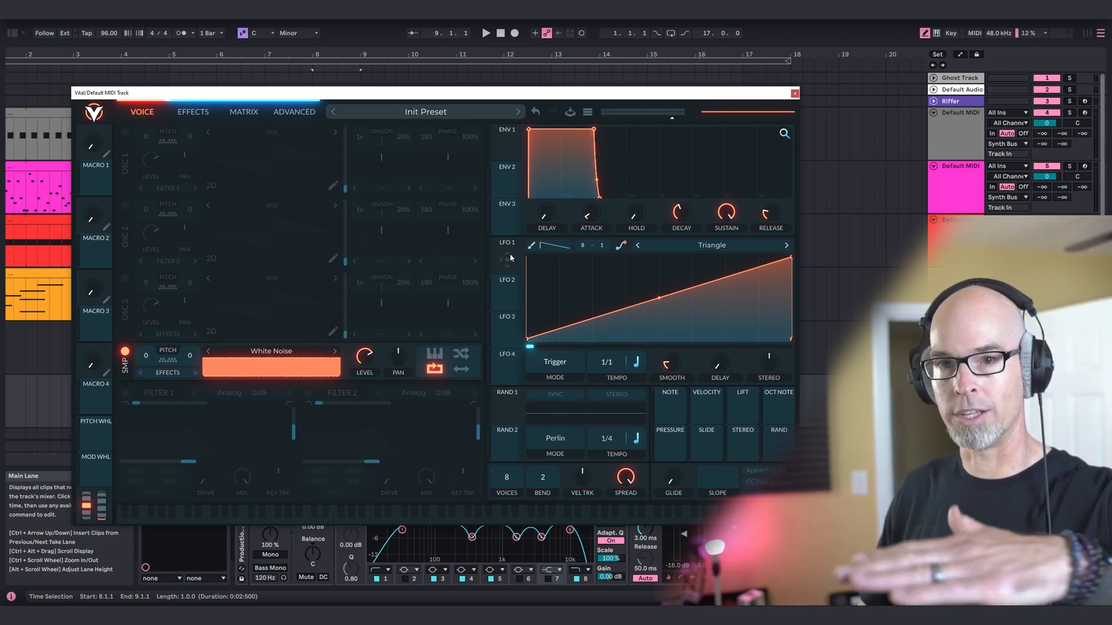
left_click_drag(659, 297, 665, 321)
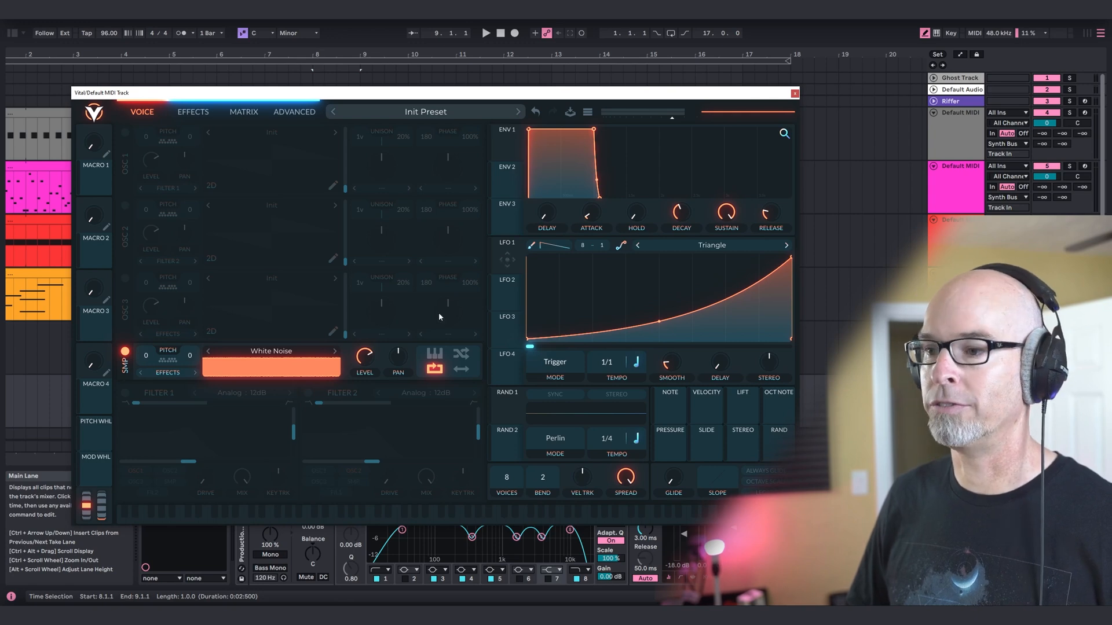
Turn the sampler level down to zero, assign LFO 1 to modulate it, and close the synth window
left_click_drag(371, 389, 371, 406)
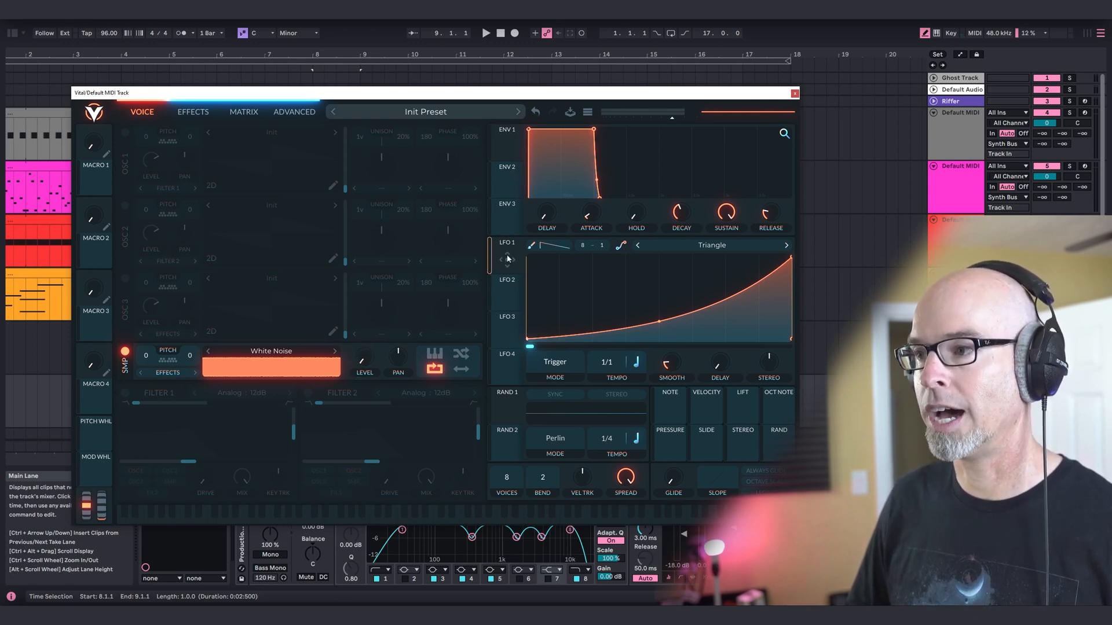
left_click_drag(508, 259, 370, 363)
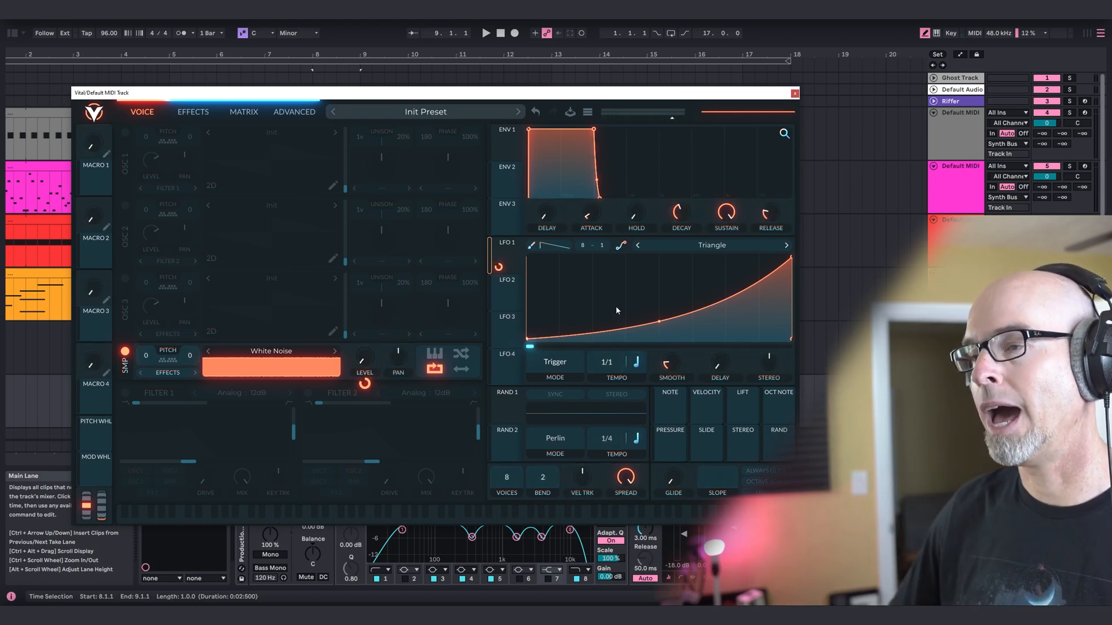
left_click(795, 93)
Play the arrangement from 7.4.1 to hear the noise riser leading into bar 9
left_click(302, 399)
key("space")
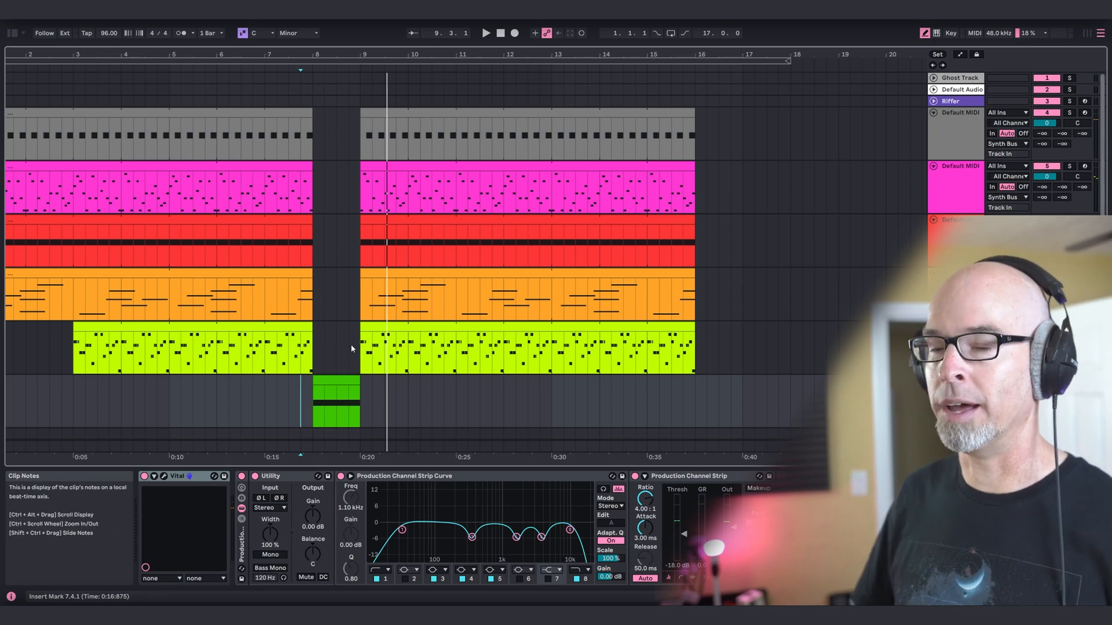
Enable oscillator 1 in Vital and load the user wavetable Chromatic 2 Table 3 into it
left_click(164, 477)
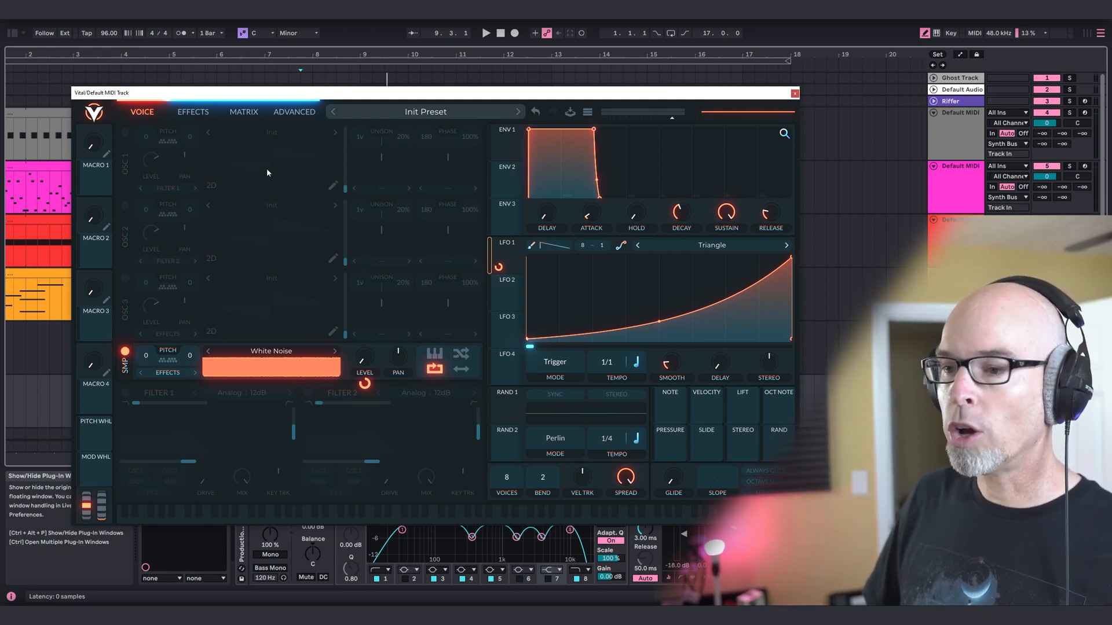
left_click(125, 133)
left_click(291, 135)
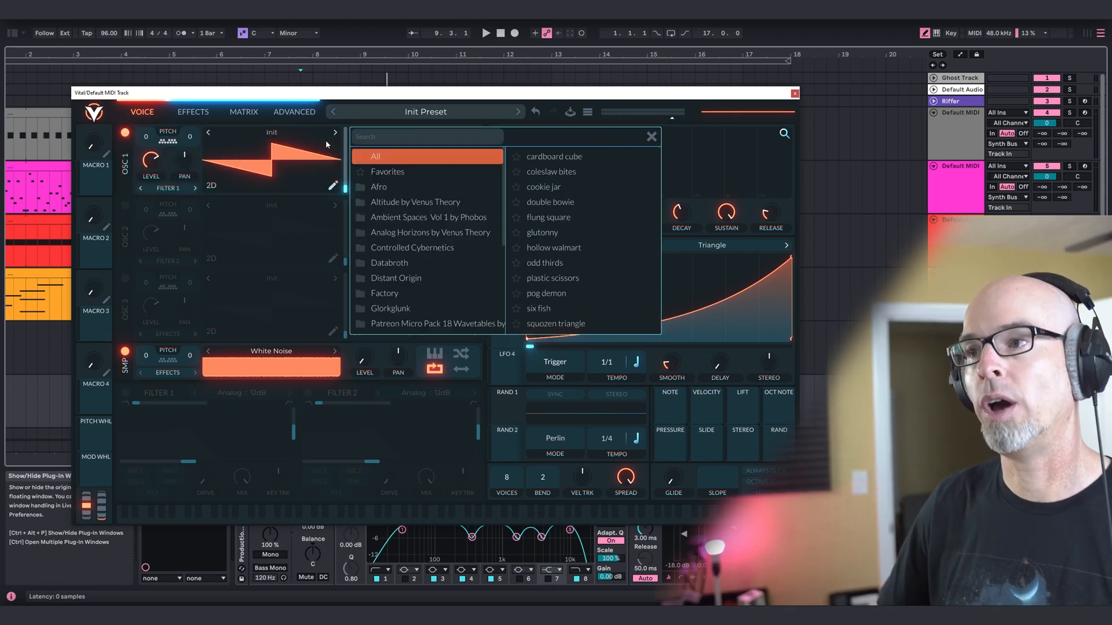
scroll(434, 253, "down", 4)
left_click(379, 257)
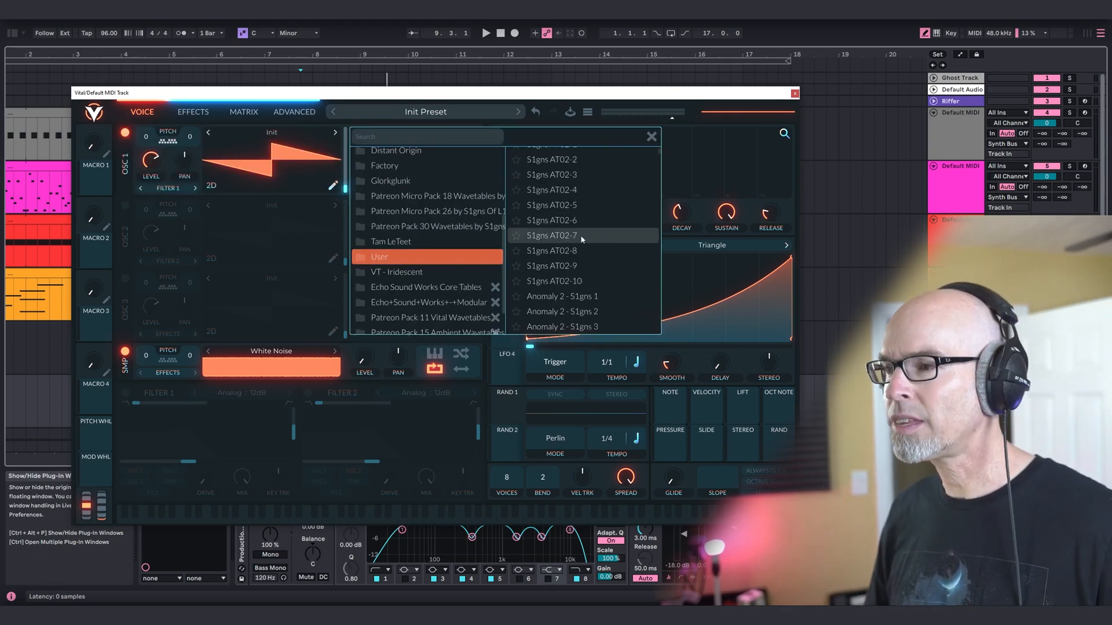
scroll(582, 239, "down", 8)
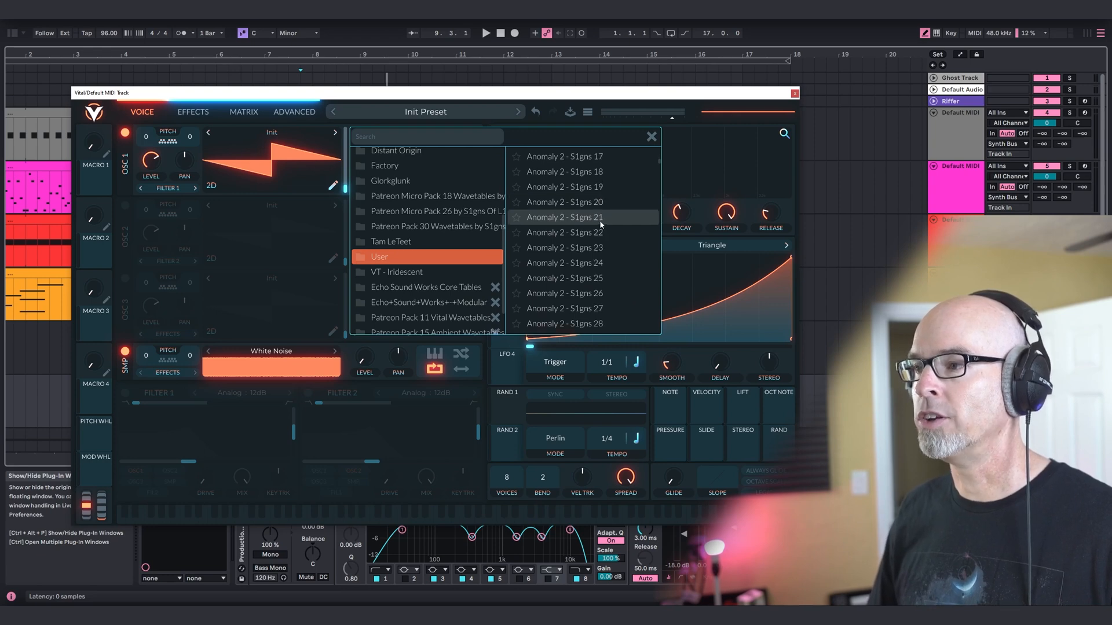
left_click_drag(657, 165, 647, 214)
left_click(646, 214)
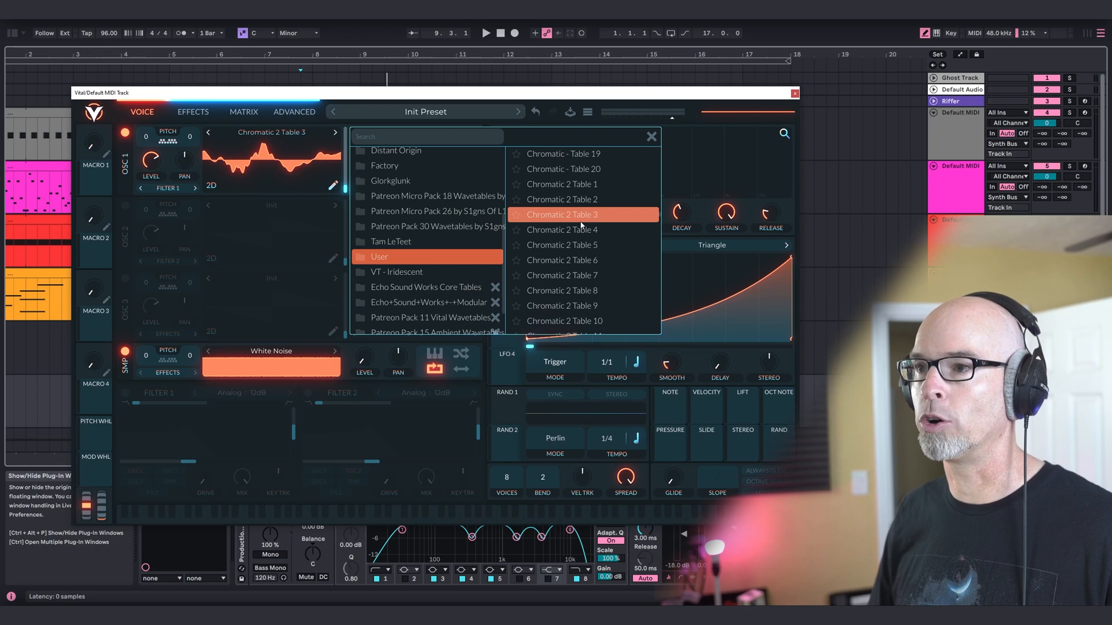
left_click(652, 136)
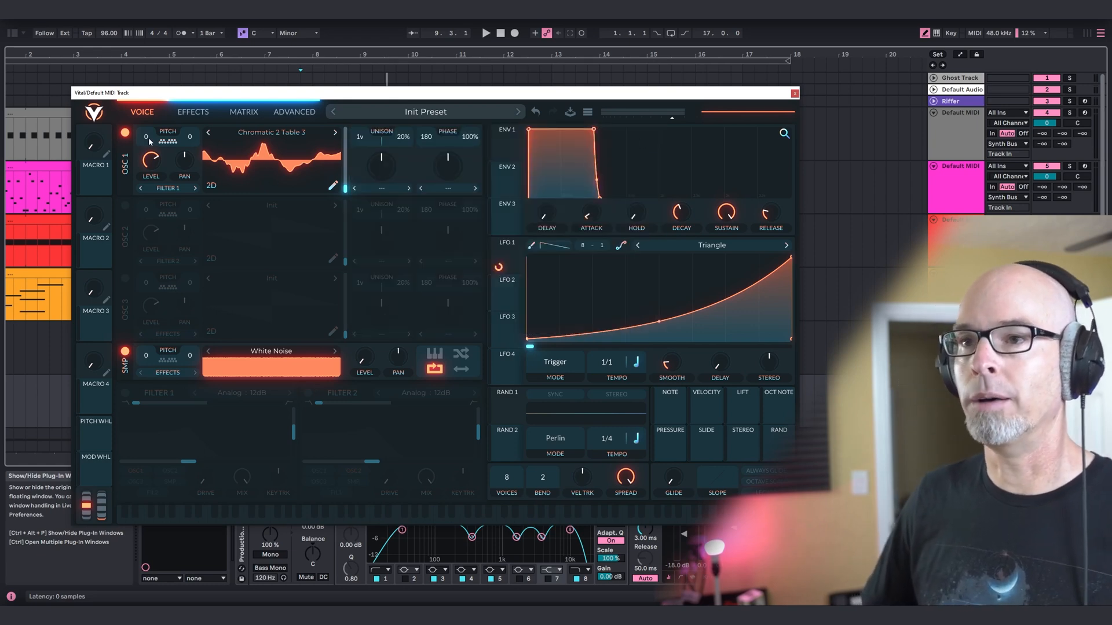
Transpose oscillator 1 to -12 semitones and set its spectral morph type to Harmonic Stretch
left_click_drag(148, 140, 149, 147)
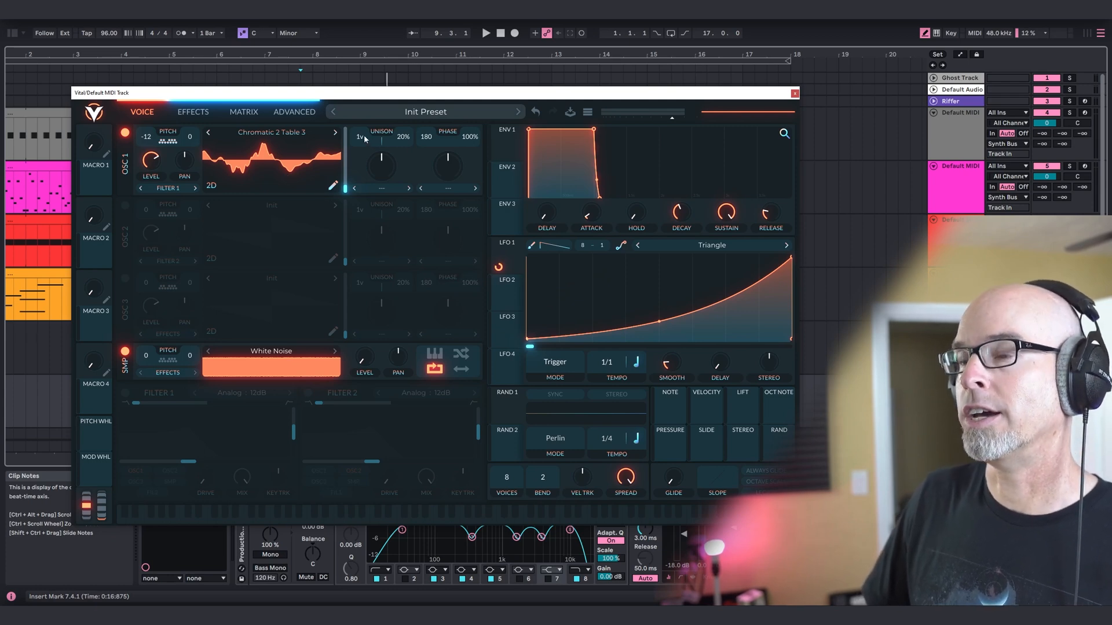
left_click(381, 188)
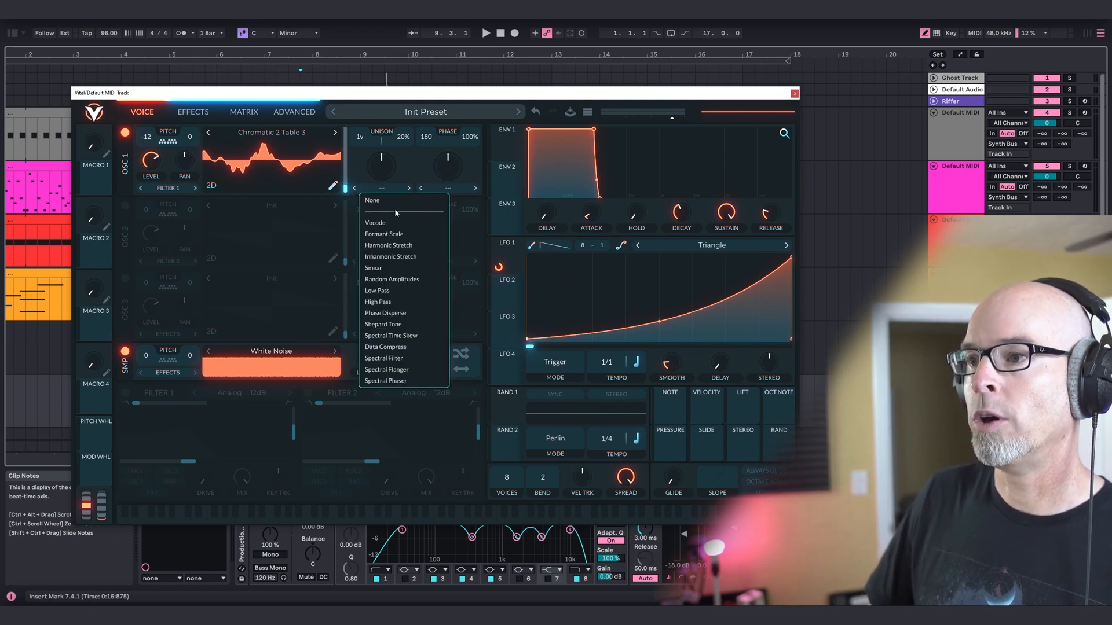
left_click(394, 255)
left_click(381, 188)
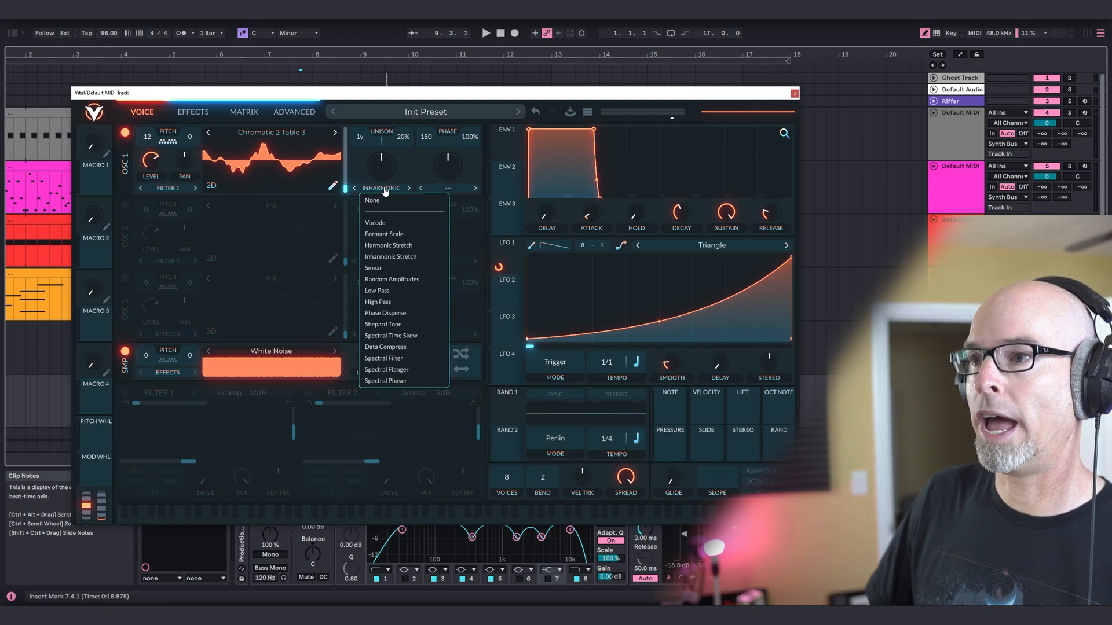
left_click(389, 245)
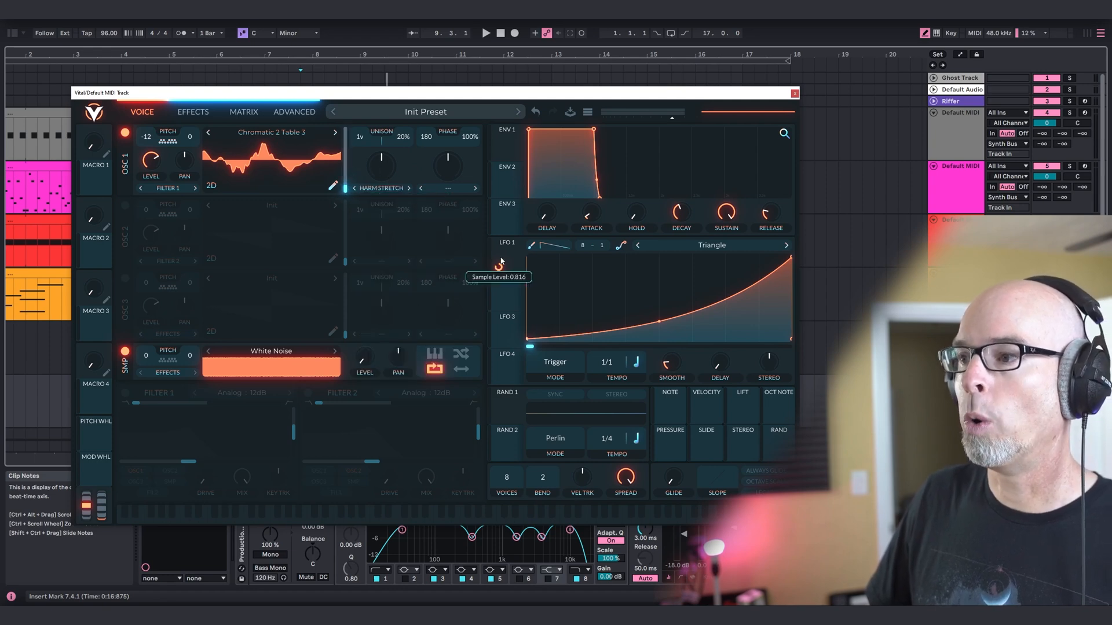
Assign LFO 1 to modulate oscillator 1's harmonic stretch amount and its wavetable position
left_click_drag(498, 267, 382, 159)
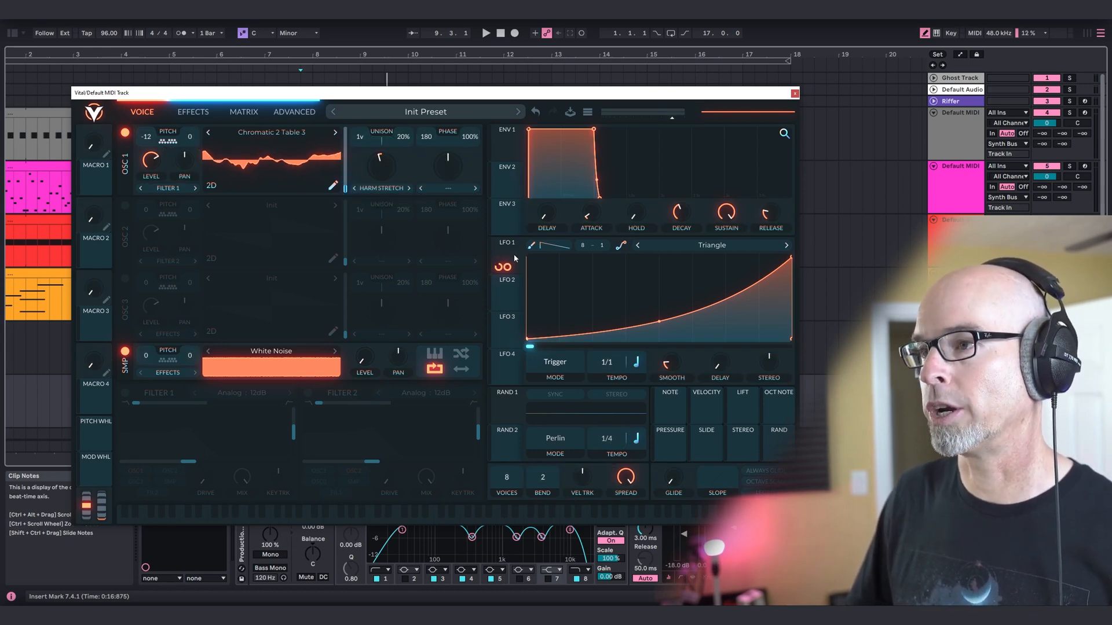
left_click(503, 266)
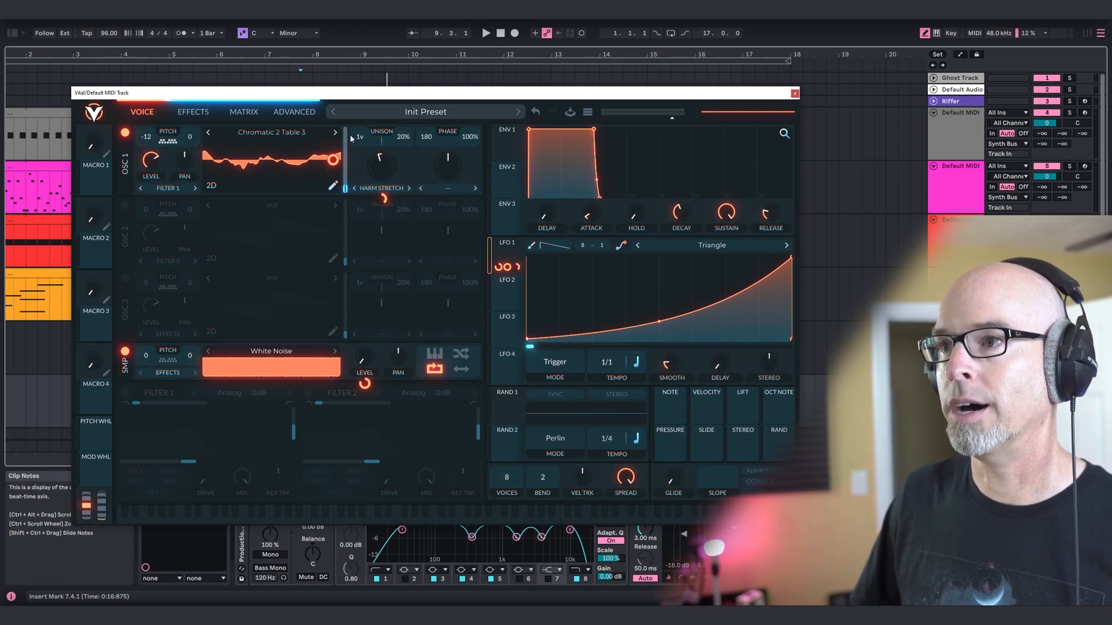
Set oscillator 1's unison to 3 voices with 6% detune and assign LFO 1 to modulate the detune
scroll(362, 137, "up", 1)
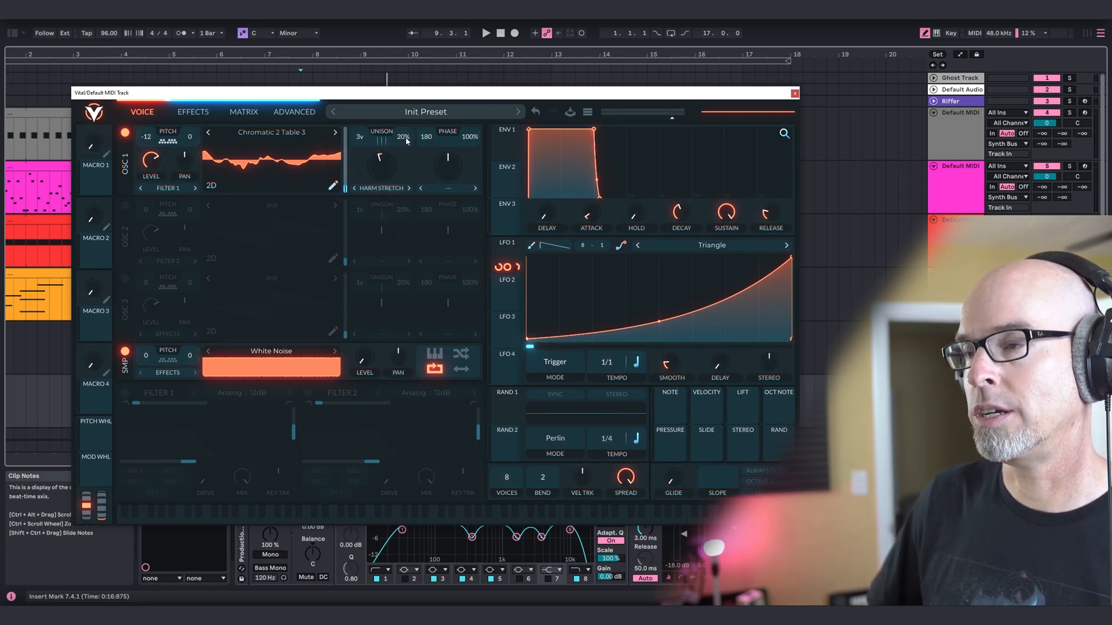
left_click_drag(403, 137, 406, 151)
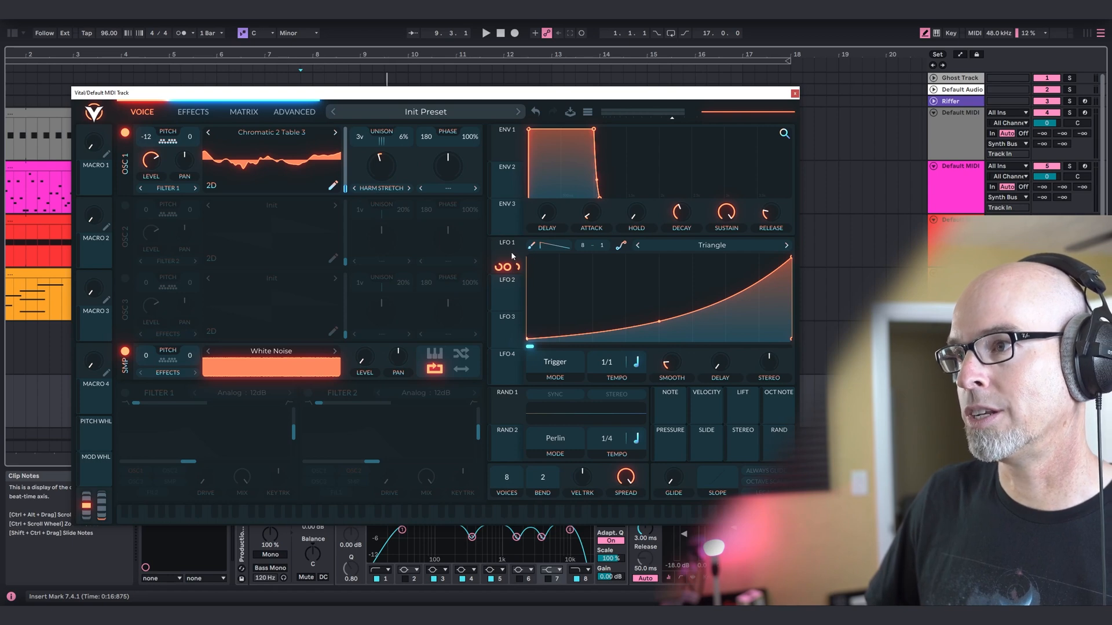
left_click_drag(511, 251, 402, 156)
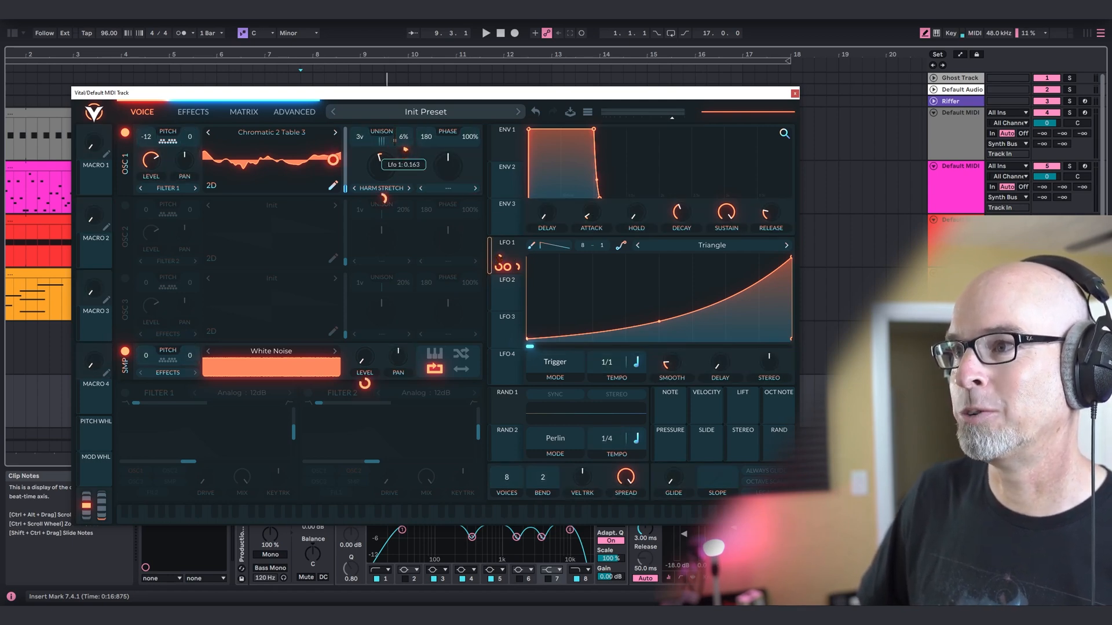
Set oscillator 1's distortion type to Squeeze, lower its amount and assign LFO 1 to modulate it
left_click(460, 190)
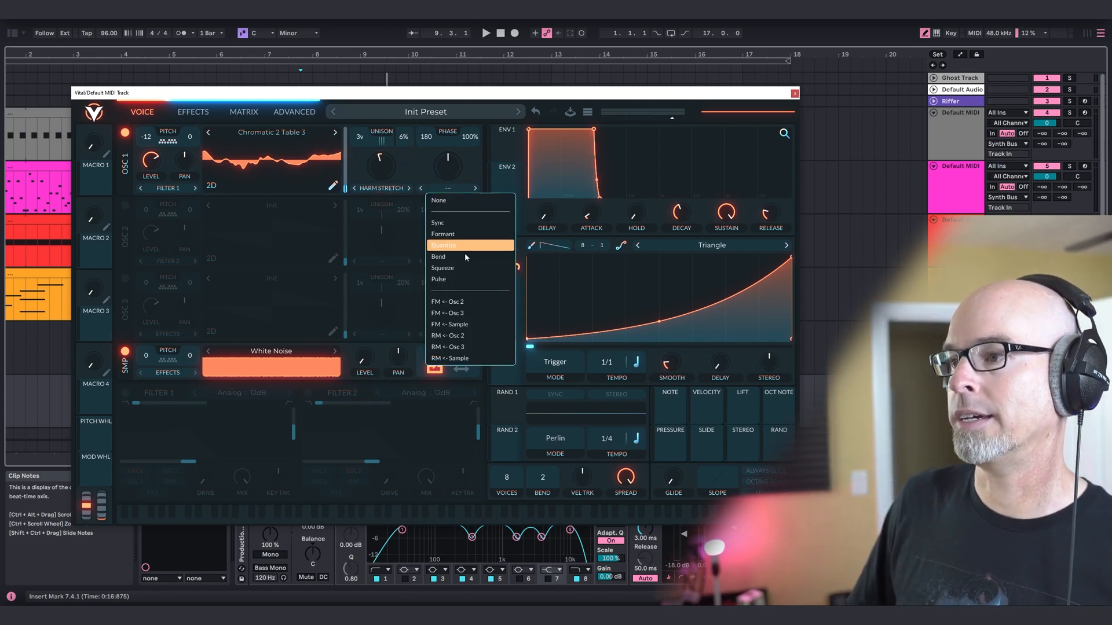
left_click(460, 268)
left_click_drag(448, 166, 455, 190)
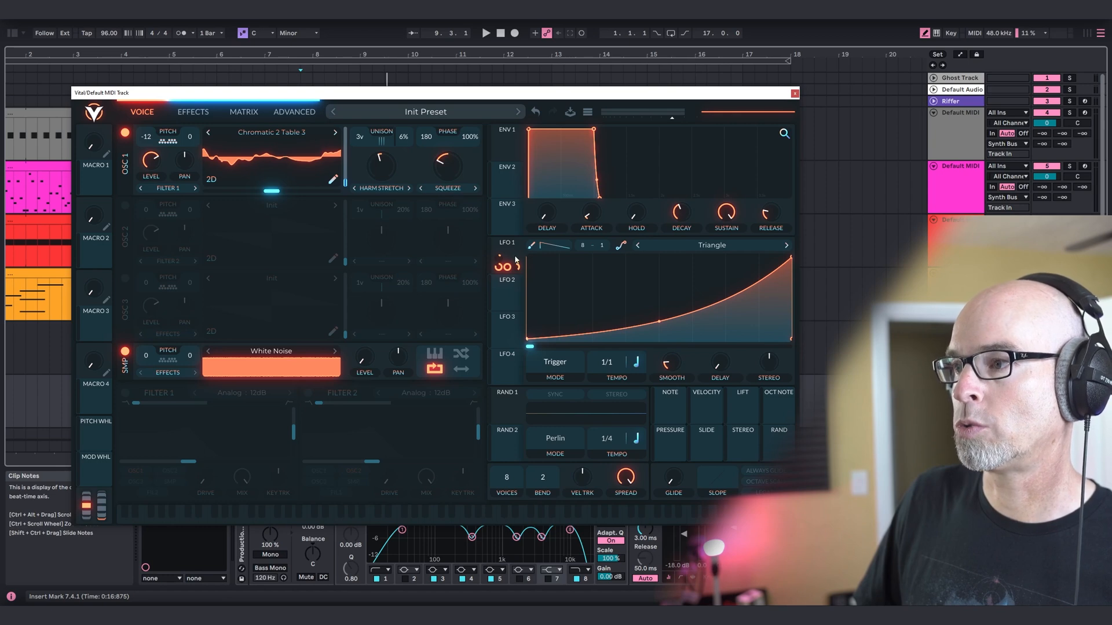
left_click_drag(513, 256, 448, 171)
left_click_drag(449, 197, 449, 197)
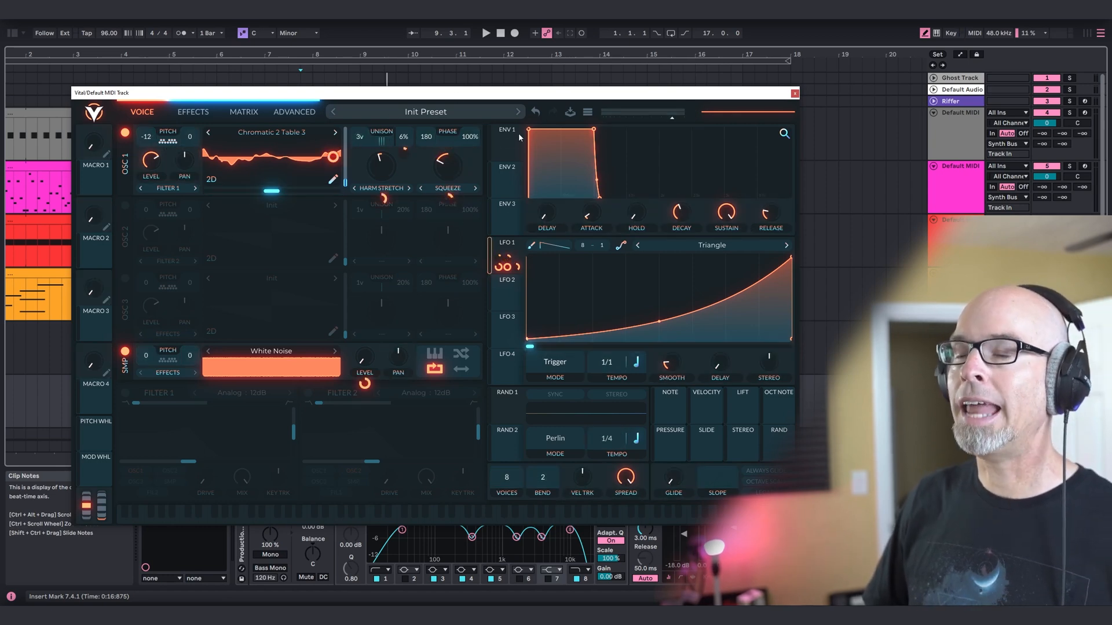
Lower oscillator 1's level, assign LFO 1 to modulate it, and close the synth window
mouse_move(510, 261)
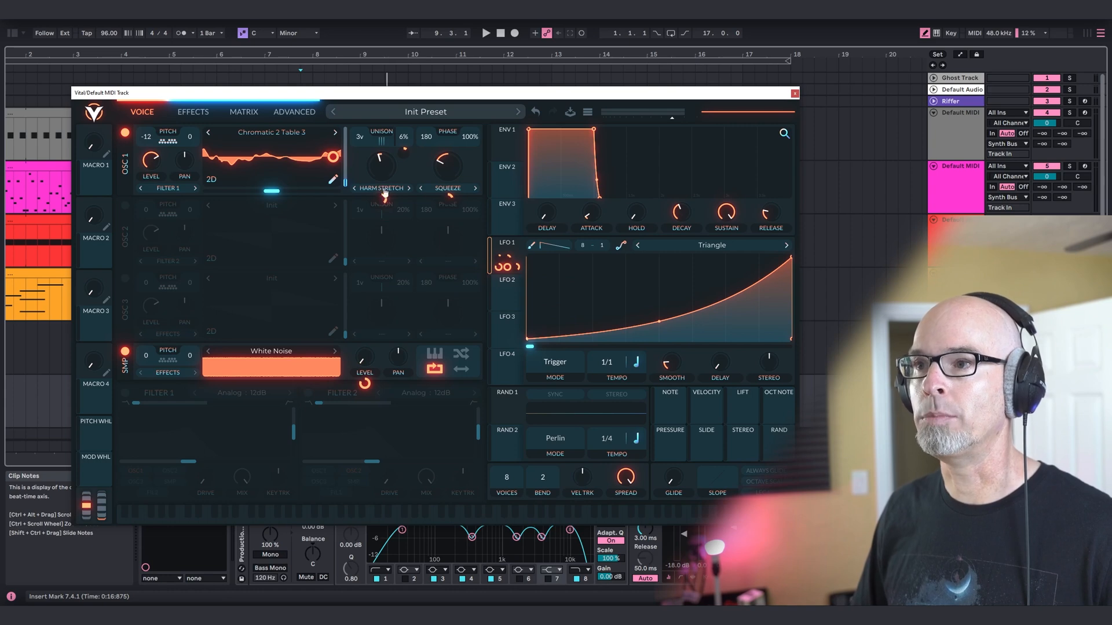
mouse_move(382, 203)
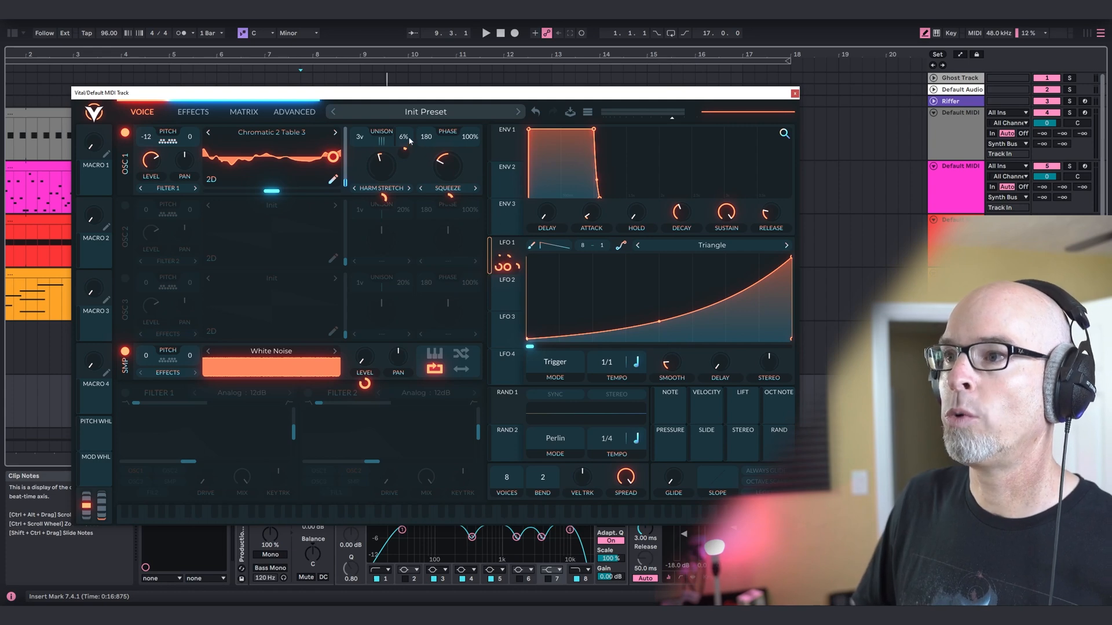
mouse_move(406, 153)
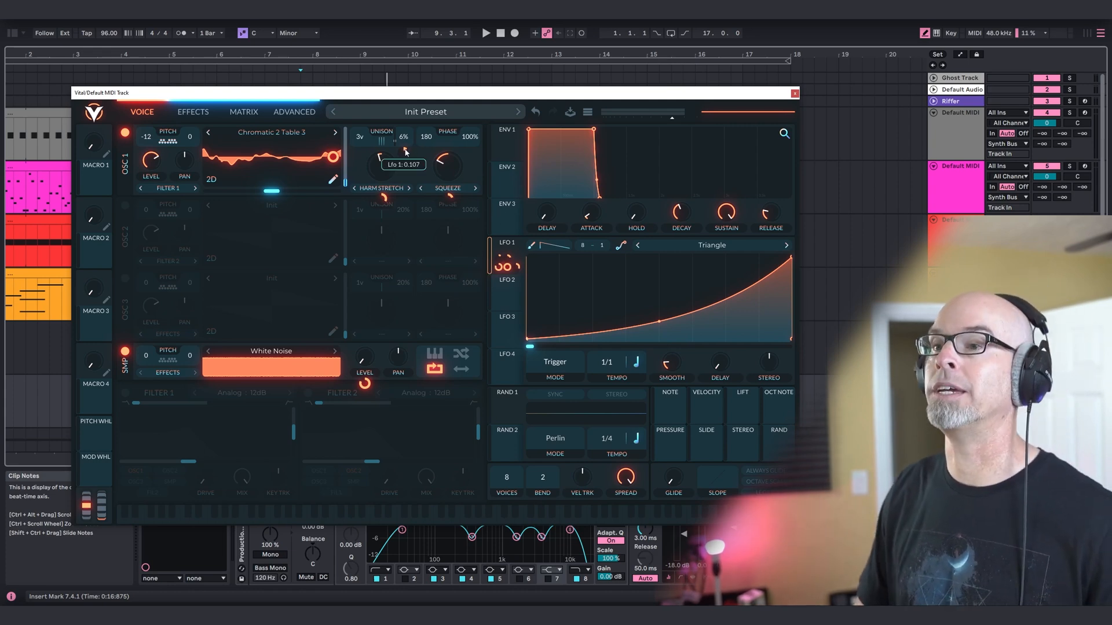
left_click_drag(151, 160, 160, 197)
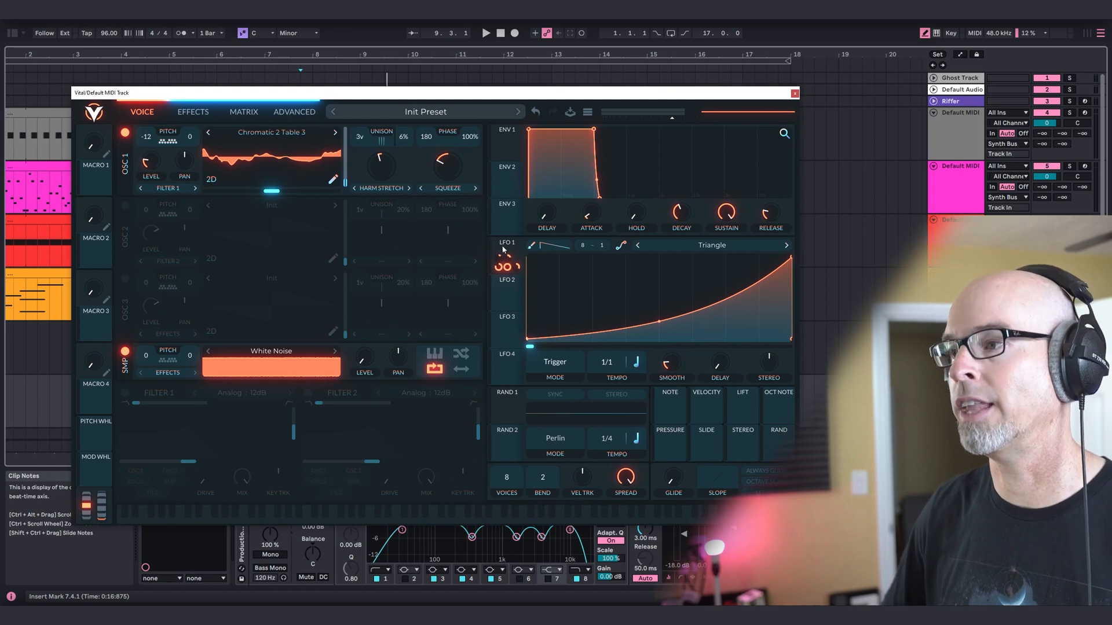
left_click_drag(504, 263, 151, 163)
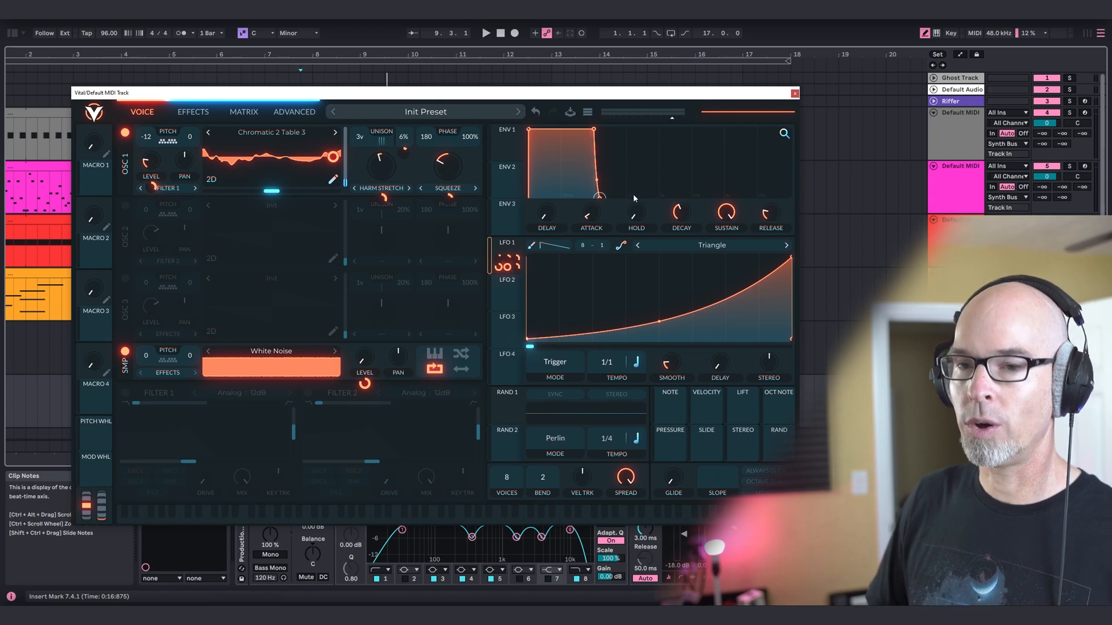
left_click(795, 95)
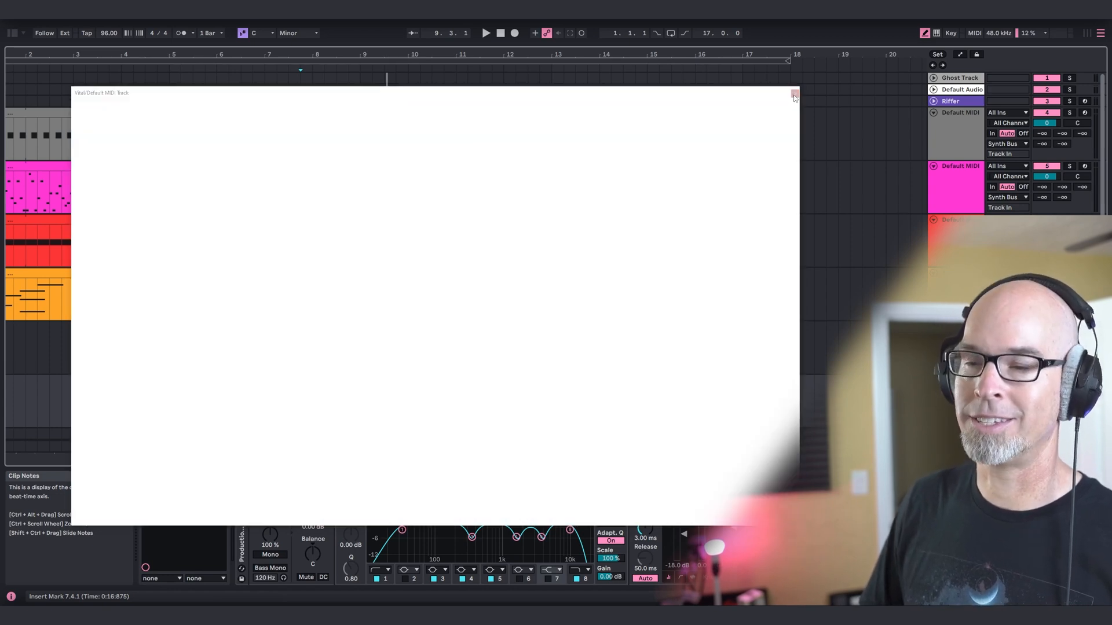
Play the arrangement from 6.1.1 to hear the layered riser leading into bar 9
left_click(217, 403)
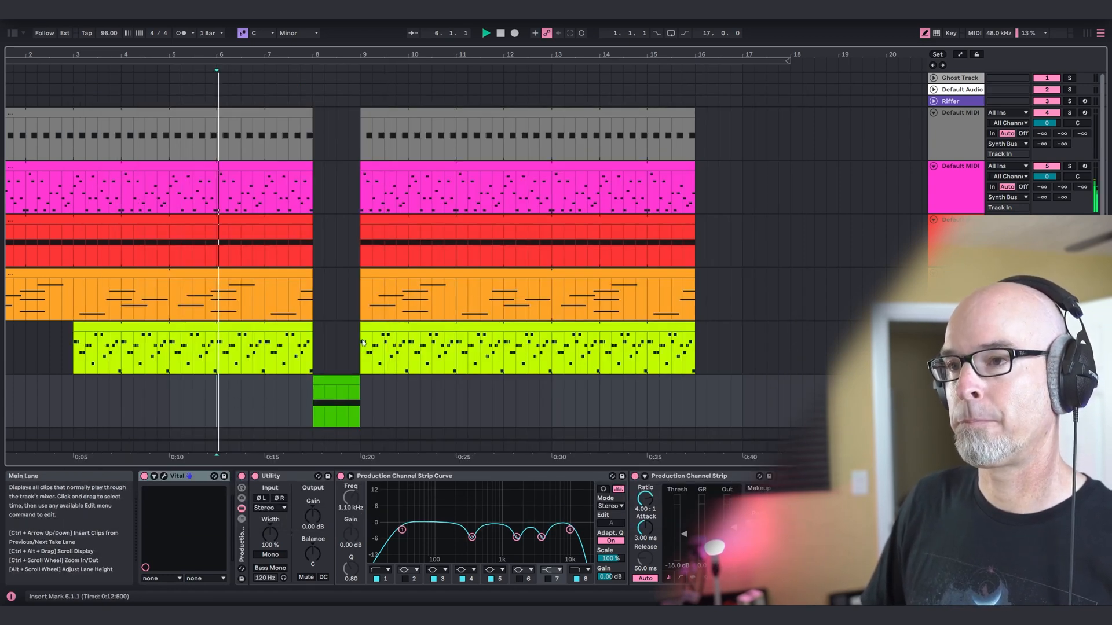
key("space")
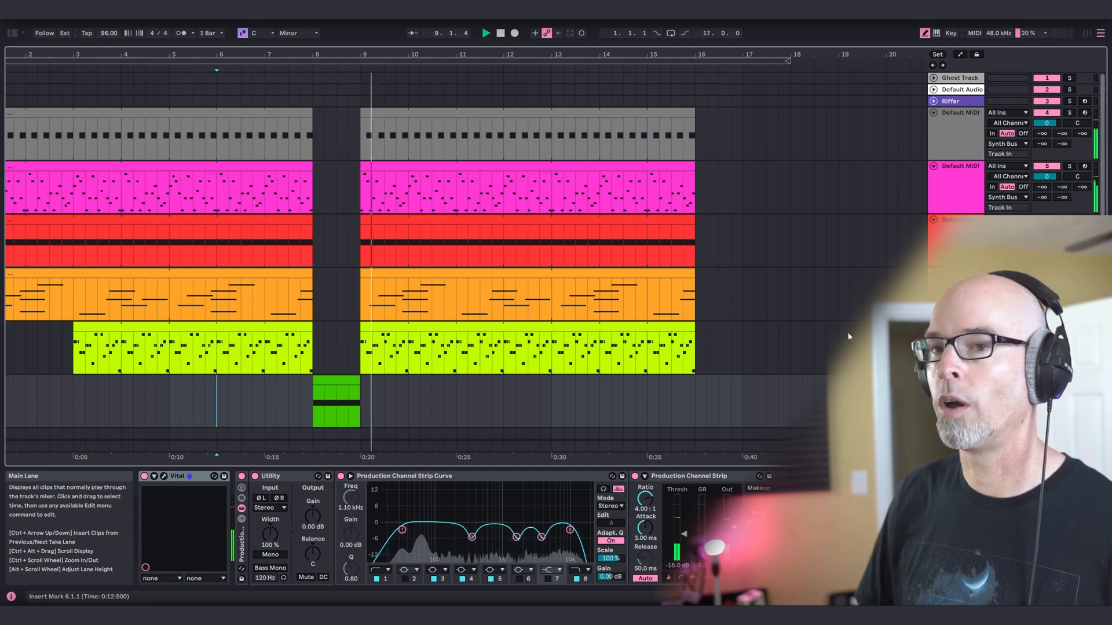
key("space")
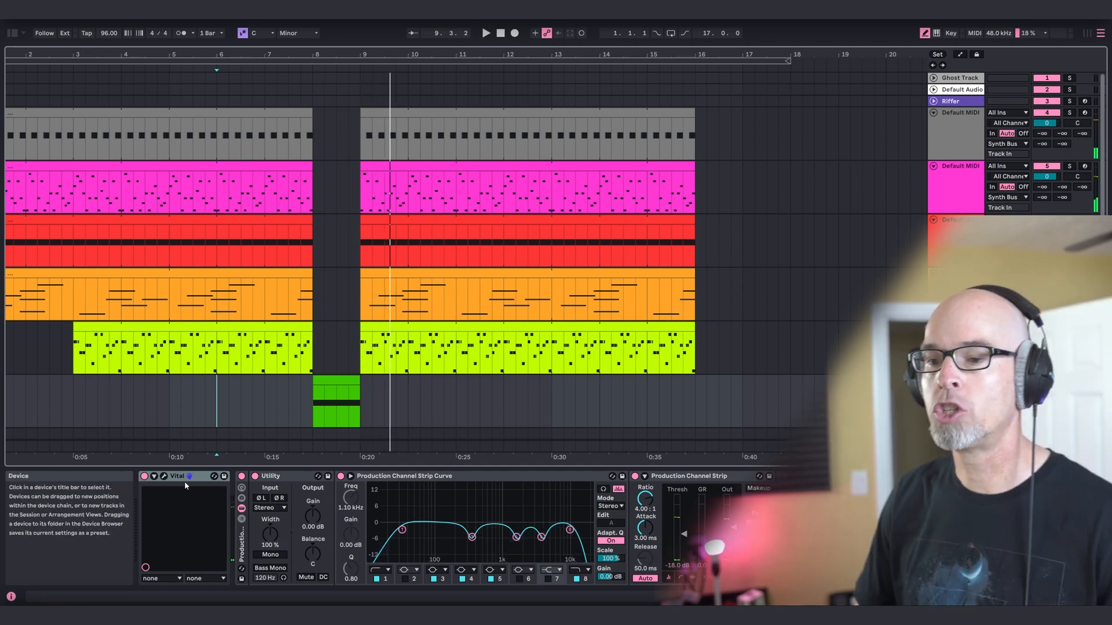
Reopen Vital beside the riser clip and play from 8.1.1 to watch the modulation move
left_click(164, 476)
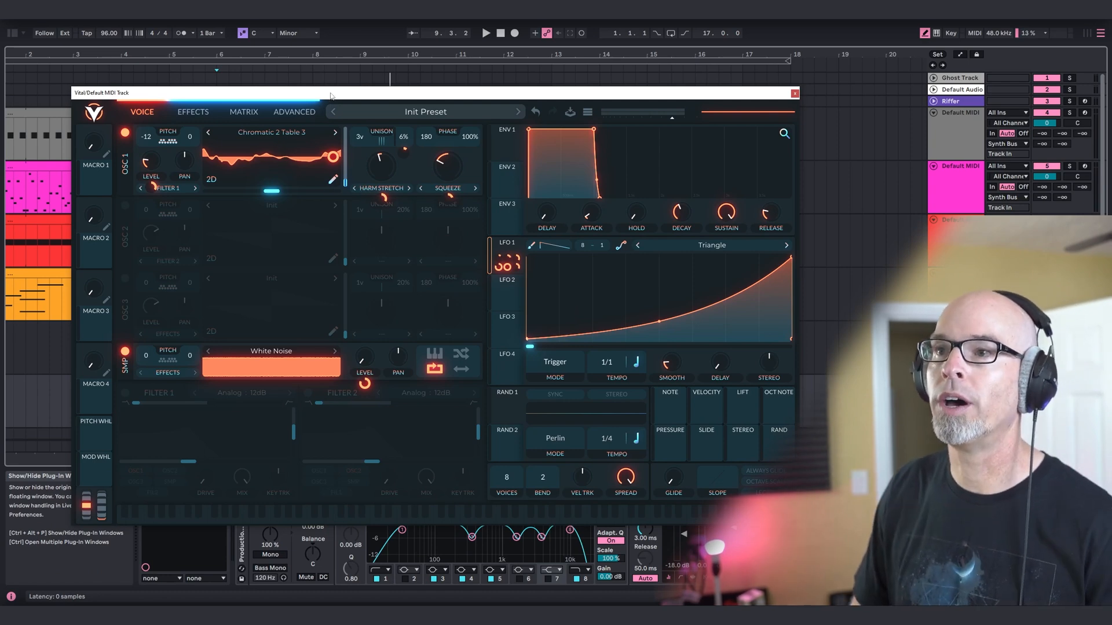
mouse_move(331, 96)
left_mouse_down()
mouse_move(652, 131)
mouse_move(626, 112)
left_mouse_up()
left_click(315, 408)
key("space")
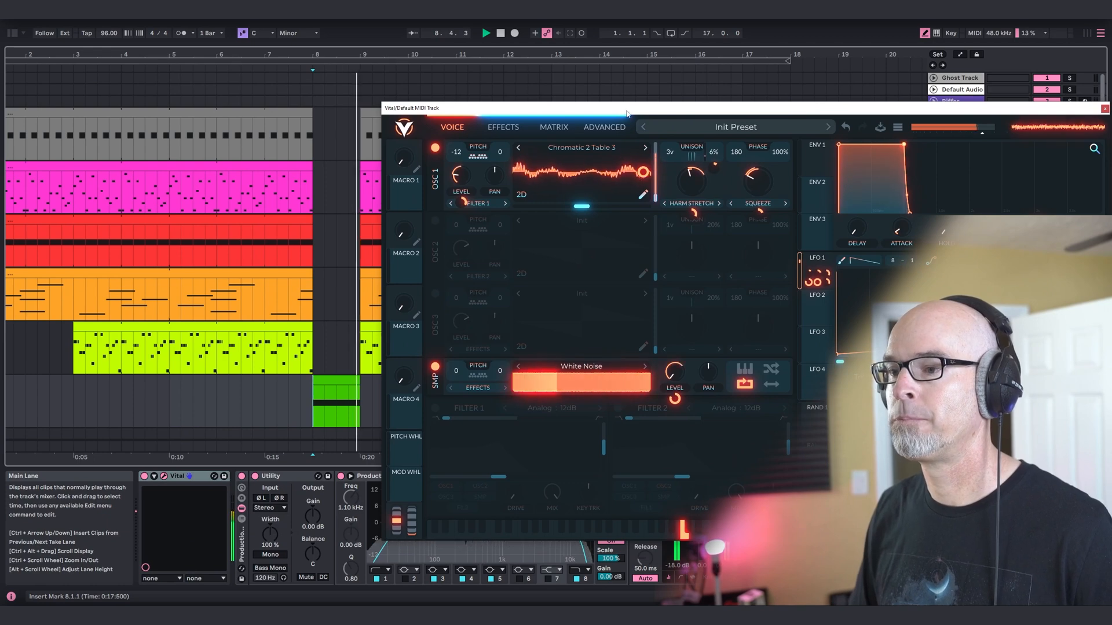
key("space")
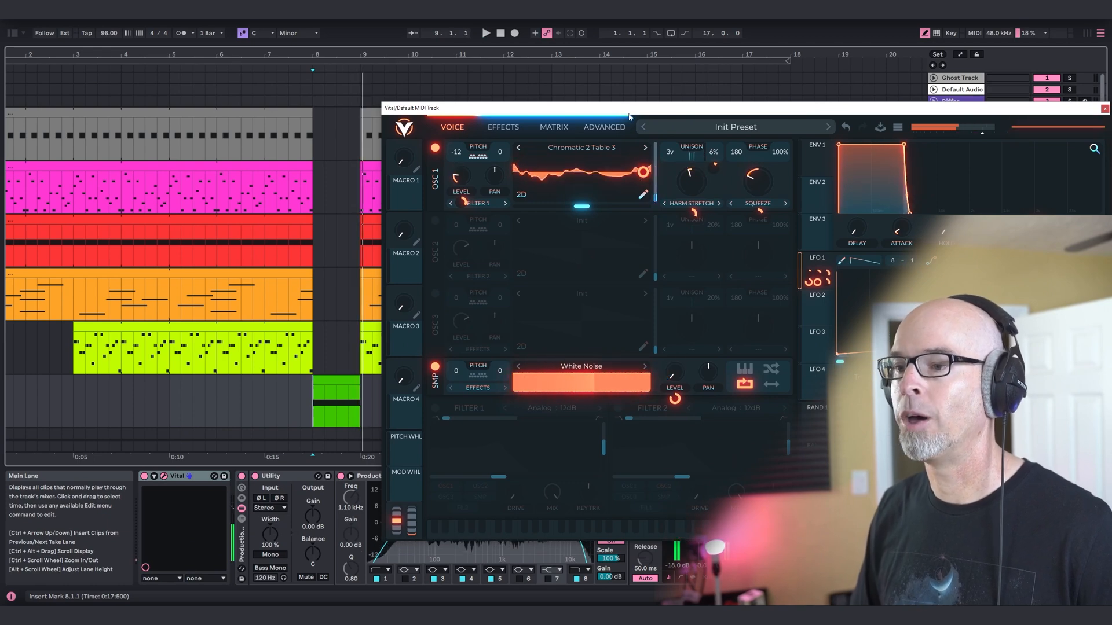
left_click(312, 403)
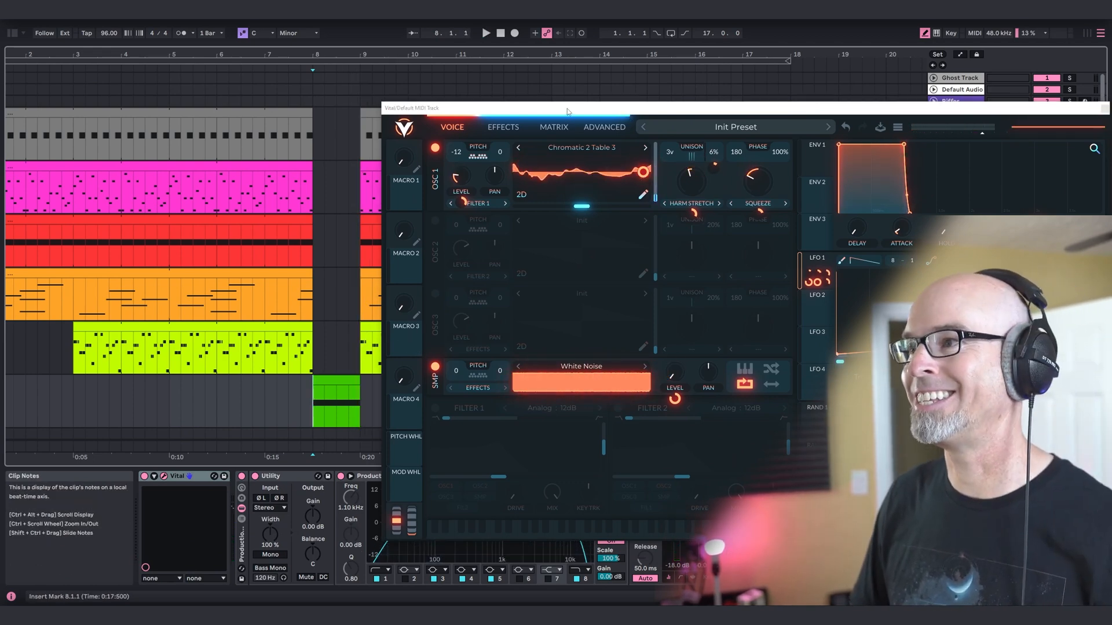
Enable Vital's multiband compressor with mix at 0.749, a lower low-band gain, a higher attack and release at 62.80%
left_click_drag(568, 111, 227, 66)
left_click(172, 85)
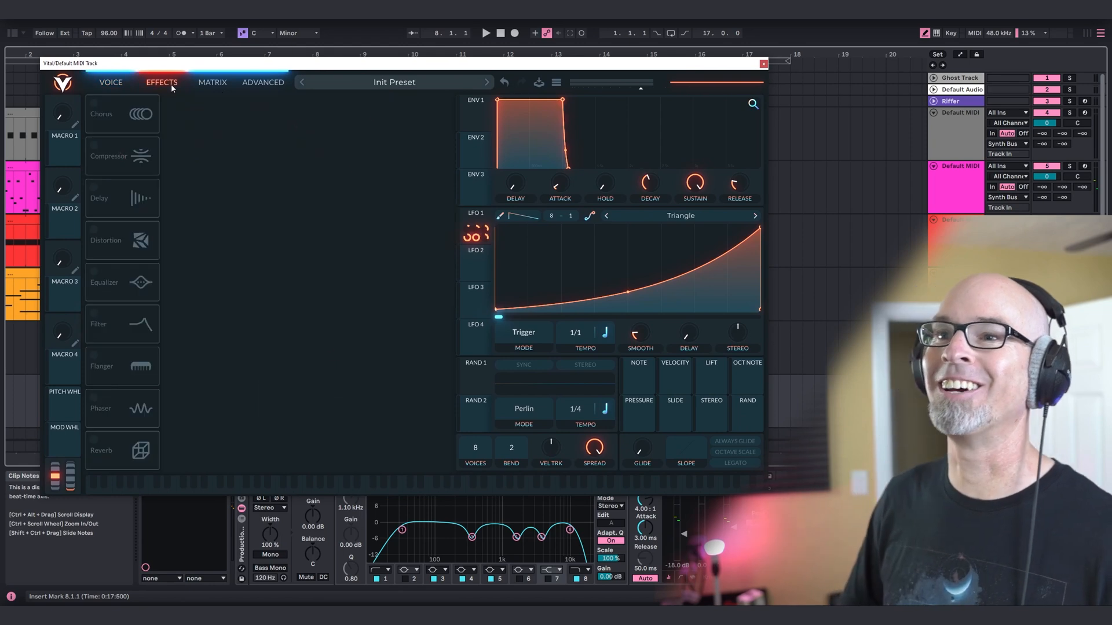
left_click(94, 145)
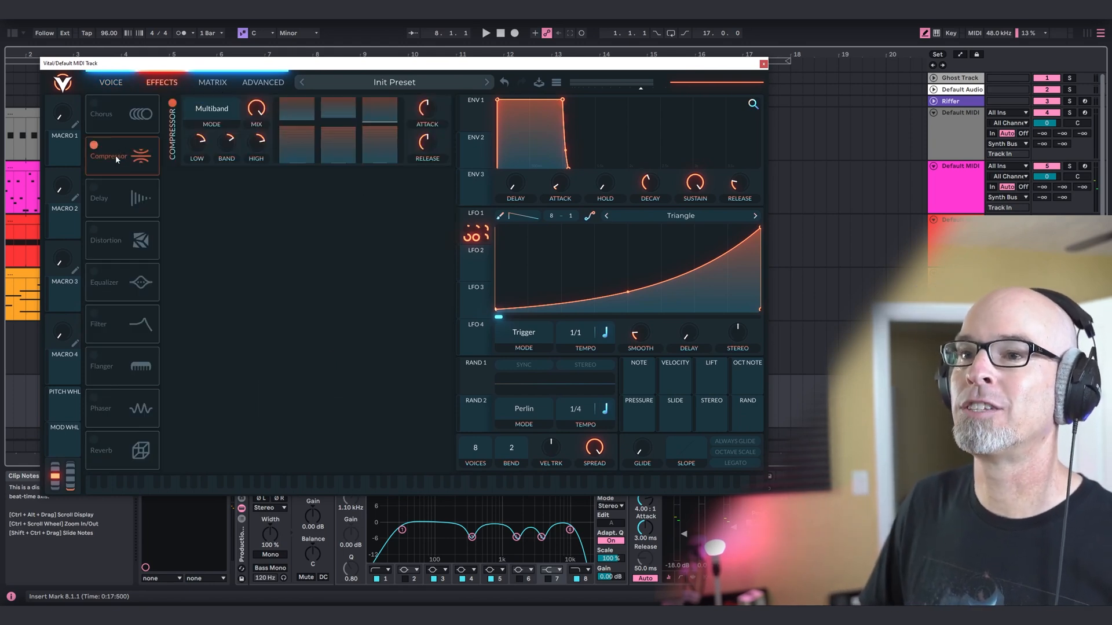
mouse_move(258, 116)
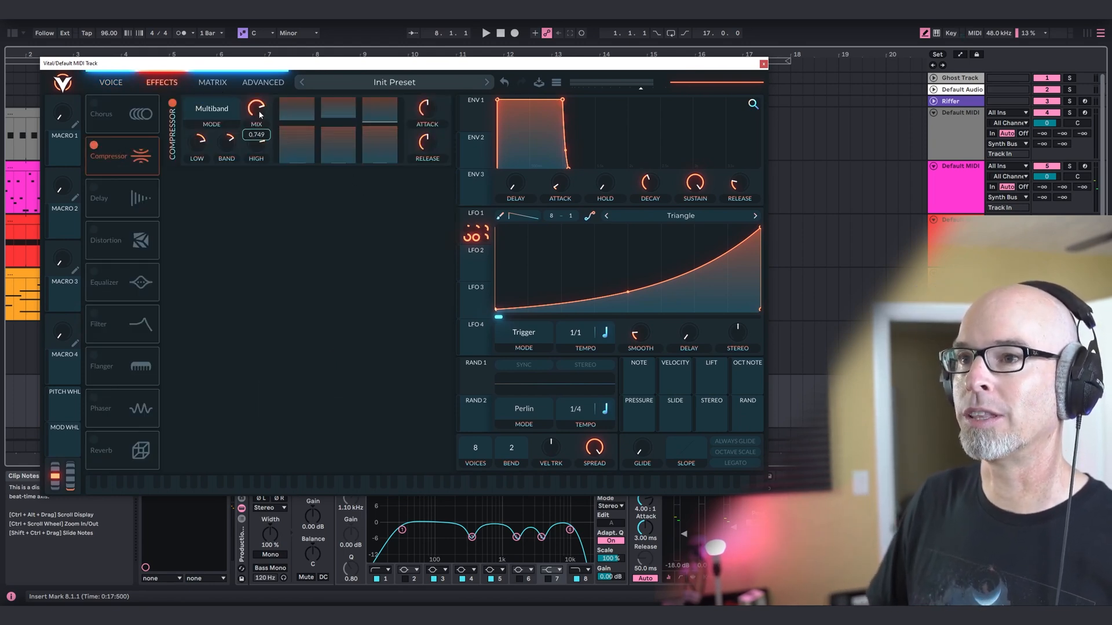
left_click_drag(202, 148, 203, 168)
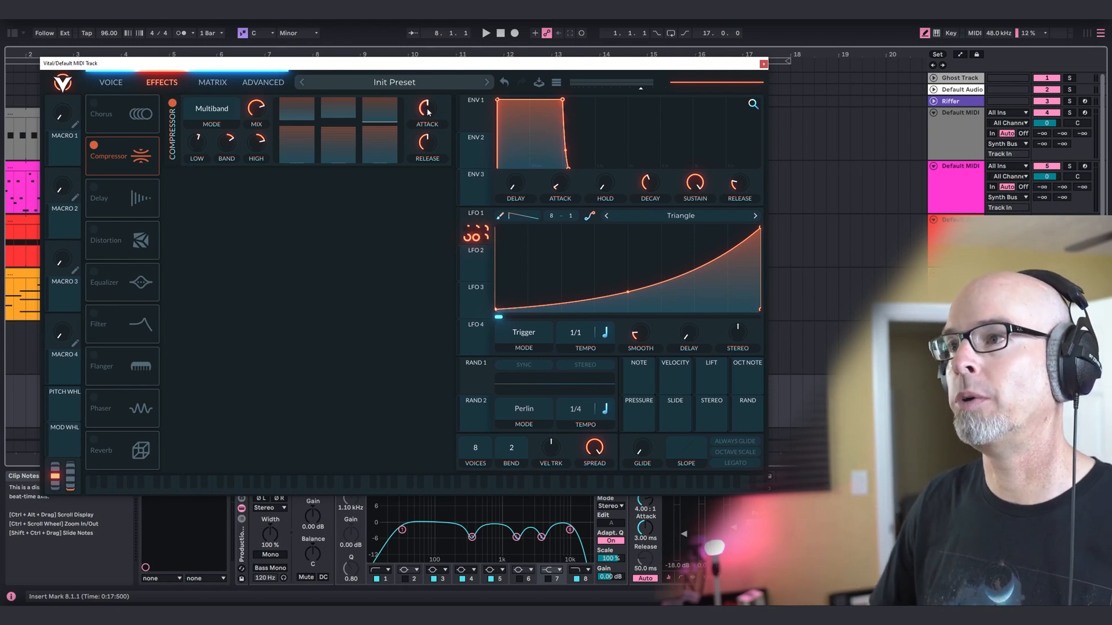
mouse_move(427, 108)
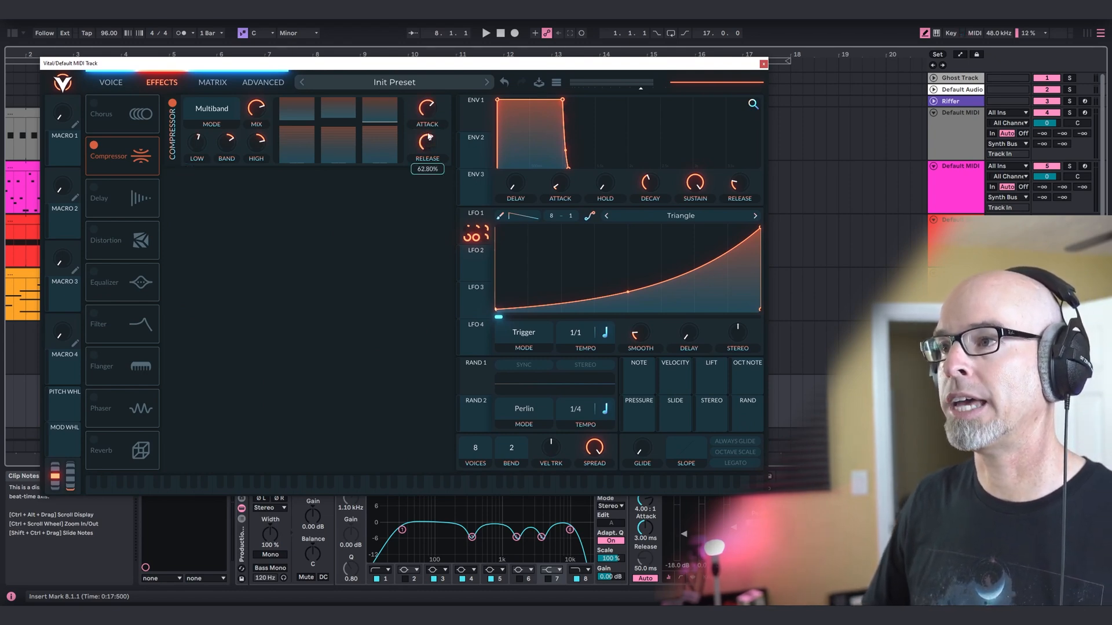
Place the chorus after the compressor, enable it at 8/1 tempo and narrow its filter spread
left_click_drag(120, 107, 119, 158)
left_click(94, 145)
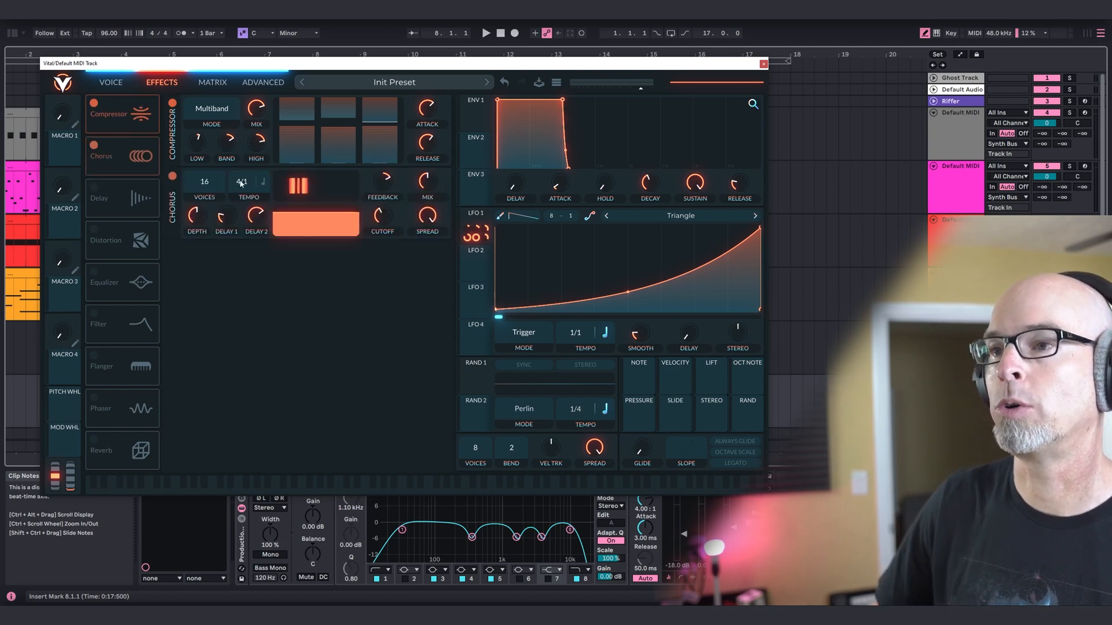
scroll(252, 196, "down", 1)
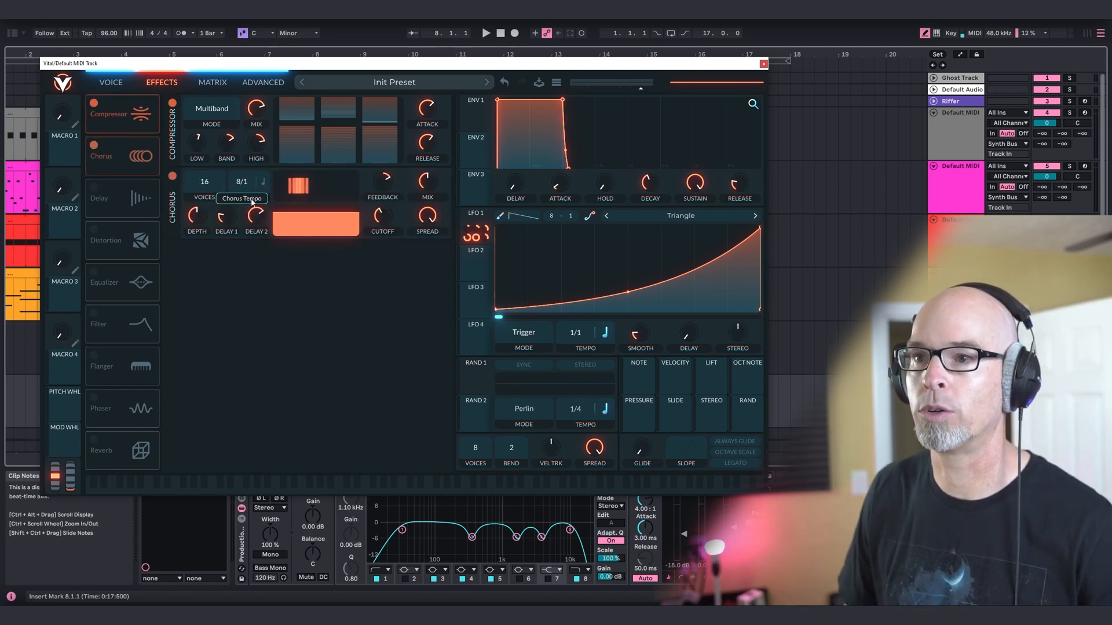
left_click_drag(314, 222, 318, 238)
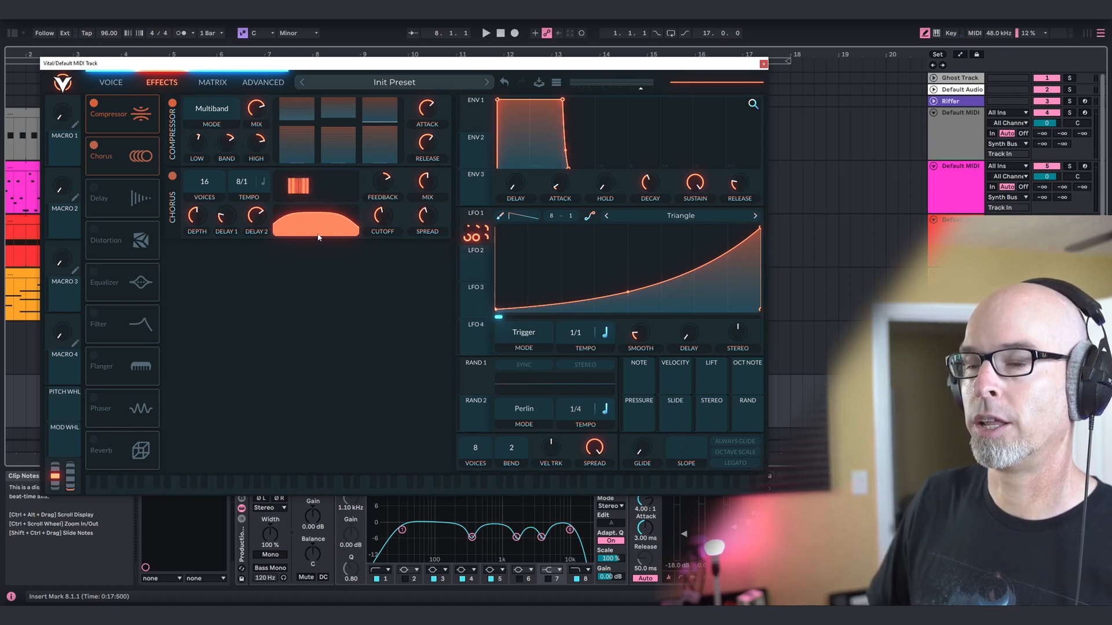
Enable the distortion effect and set its type to Down Sample
left_click(96, 234)
left_click(215, 256)
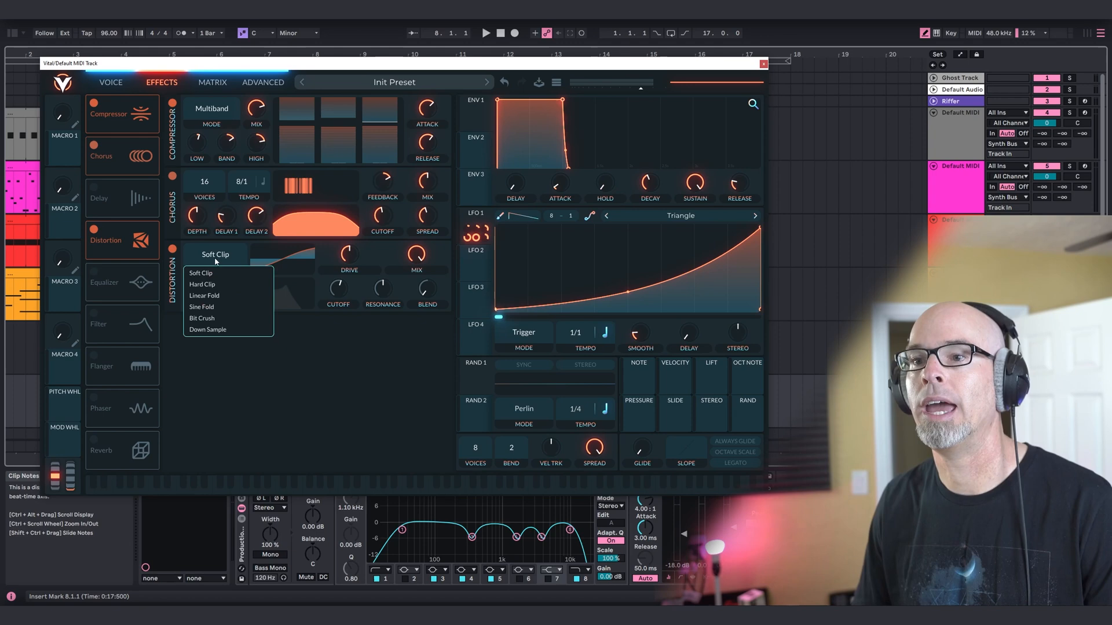
left_click(216, 330)
Lower the distortion's drive and mix and assign LFO 1 to modulate both
left_click_drag(355, 257, 360, 290)
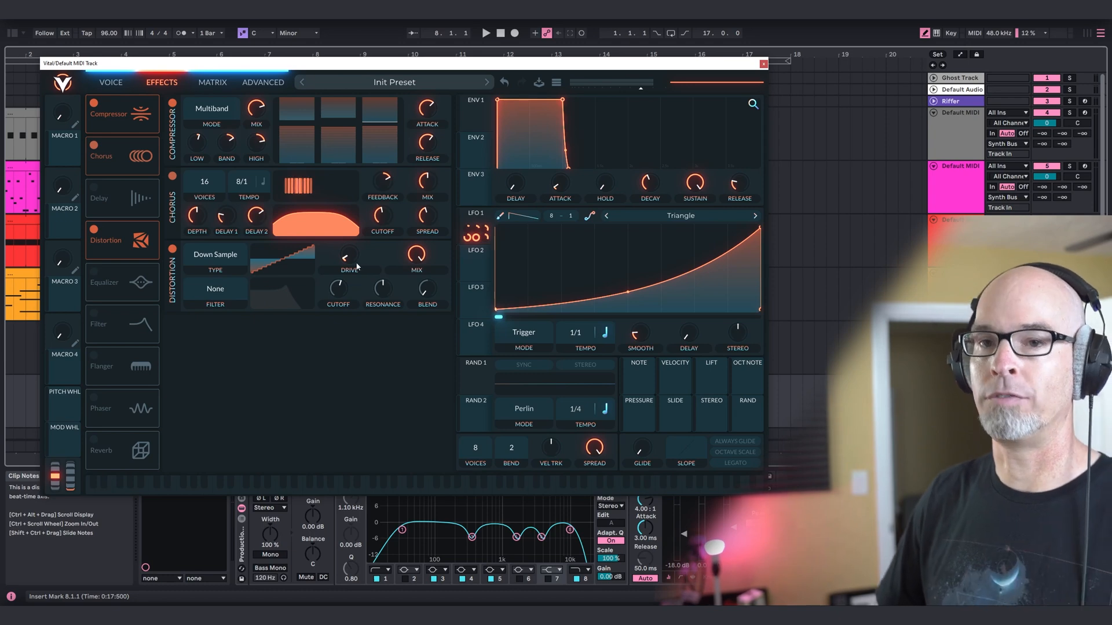
left_click_drag(475, 233, 338, 287)
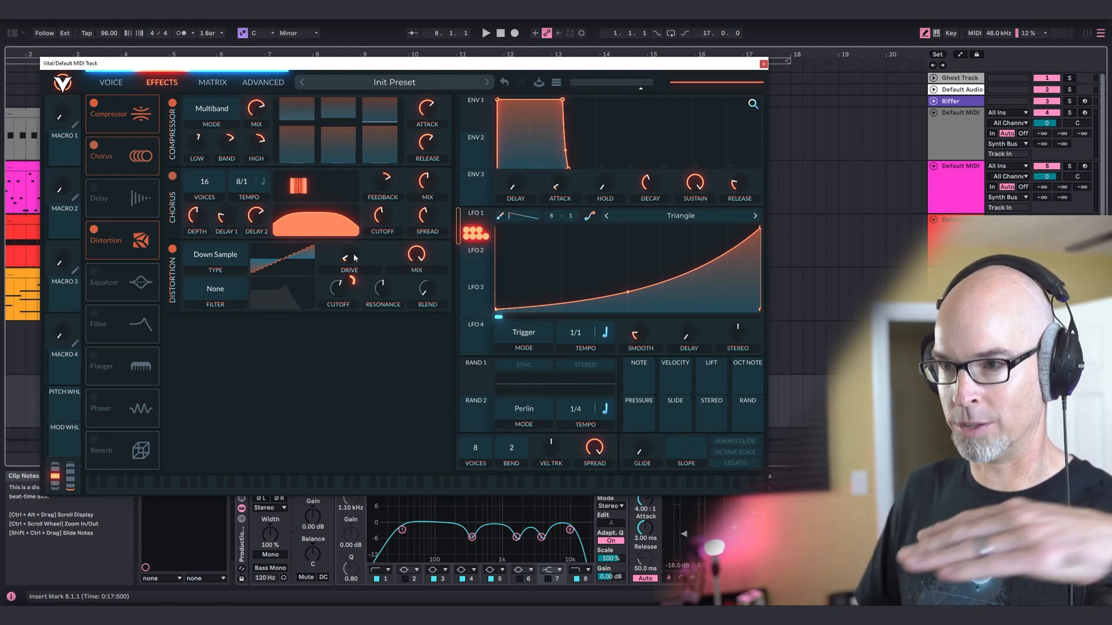
left_click_drag(420, 255, 423, 301)
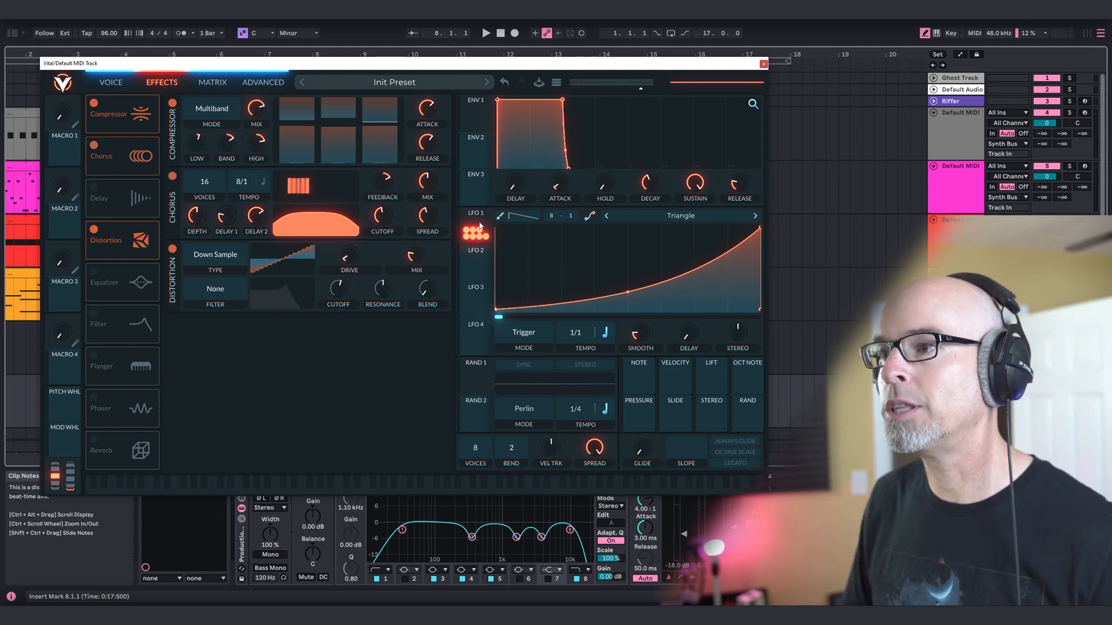
left_click_drag(478, 231, 416, 283)
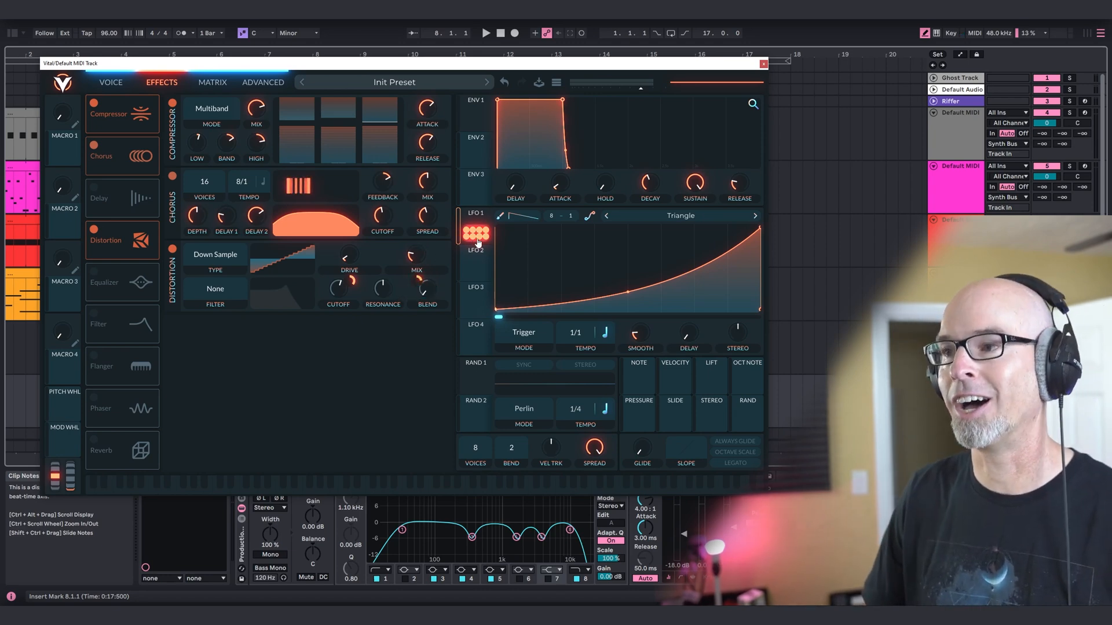
Enable the equalizer and move its mid band to a lower frequency, adjusting the band's gain
left_click(95, 272)
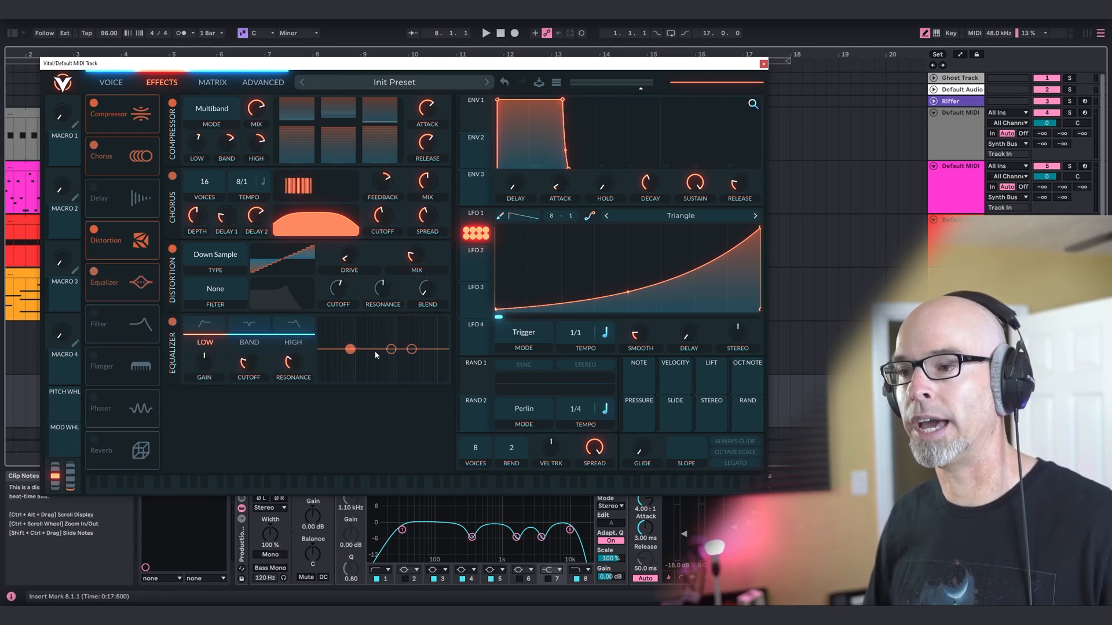
left_click_drag(391, 350, 365, 341)
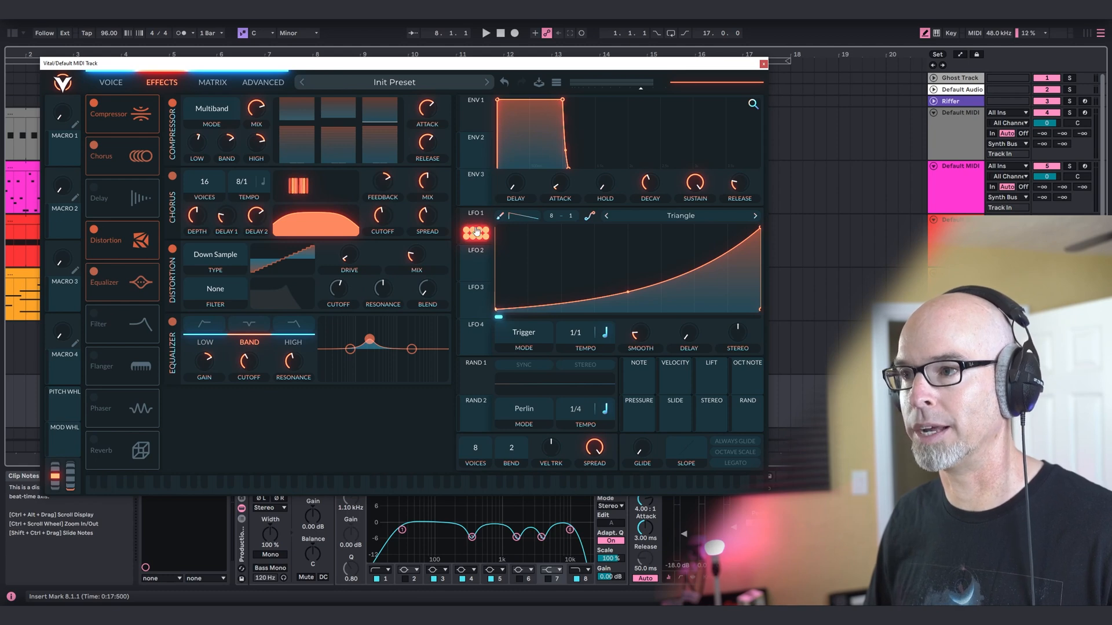
left_click_drag(476, 231, 386, 314)
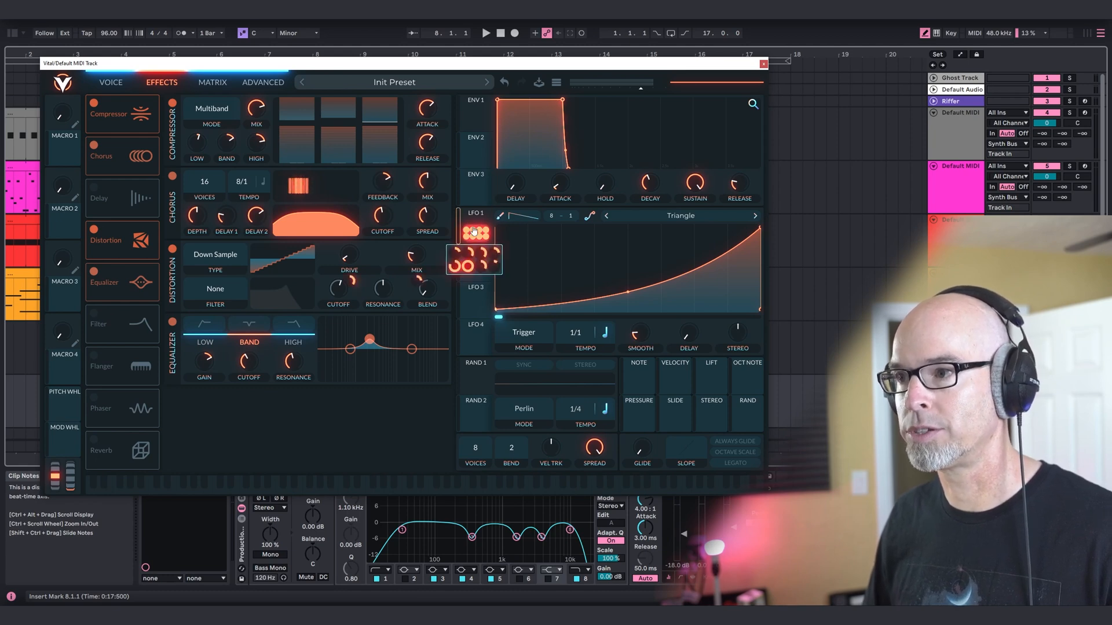
mouse_move(471, 246)
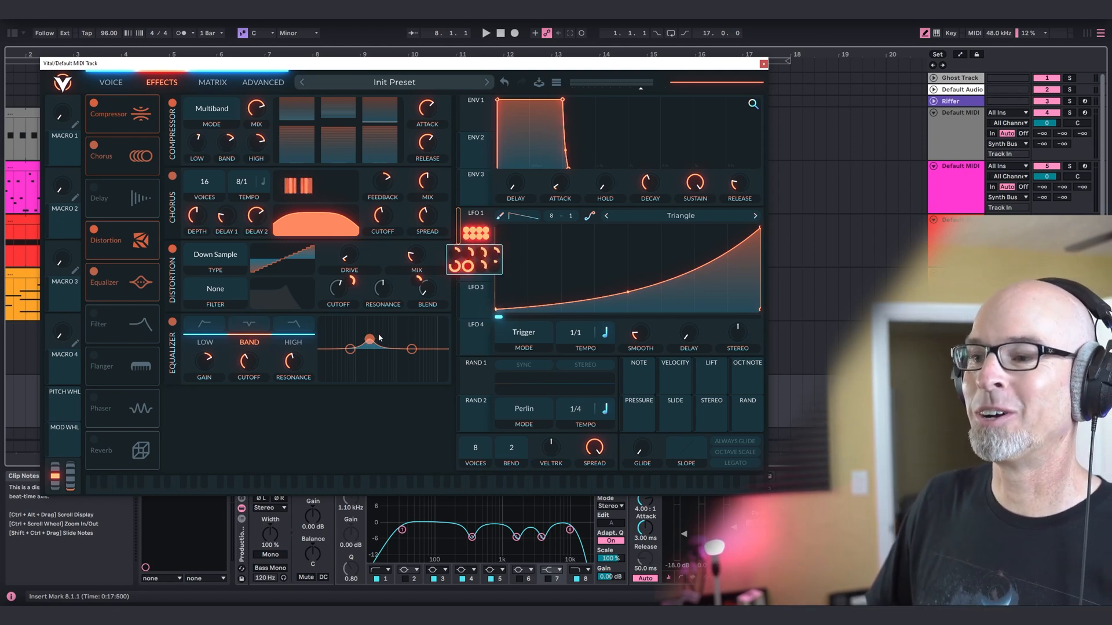
left_click_drag(371, 341, 382, 355)
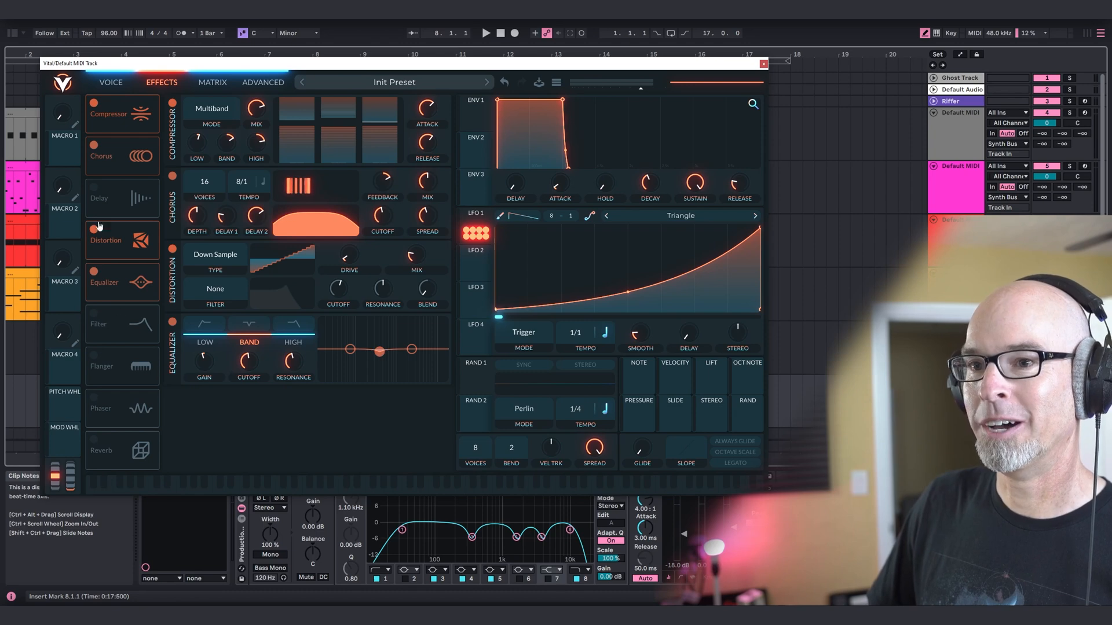
Enable the delay, set its mode to Ping Pong and switch both 1/8 times to Tempo Dotted
left_click(94, 188)
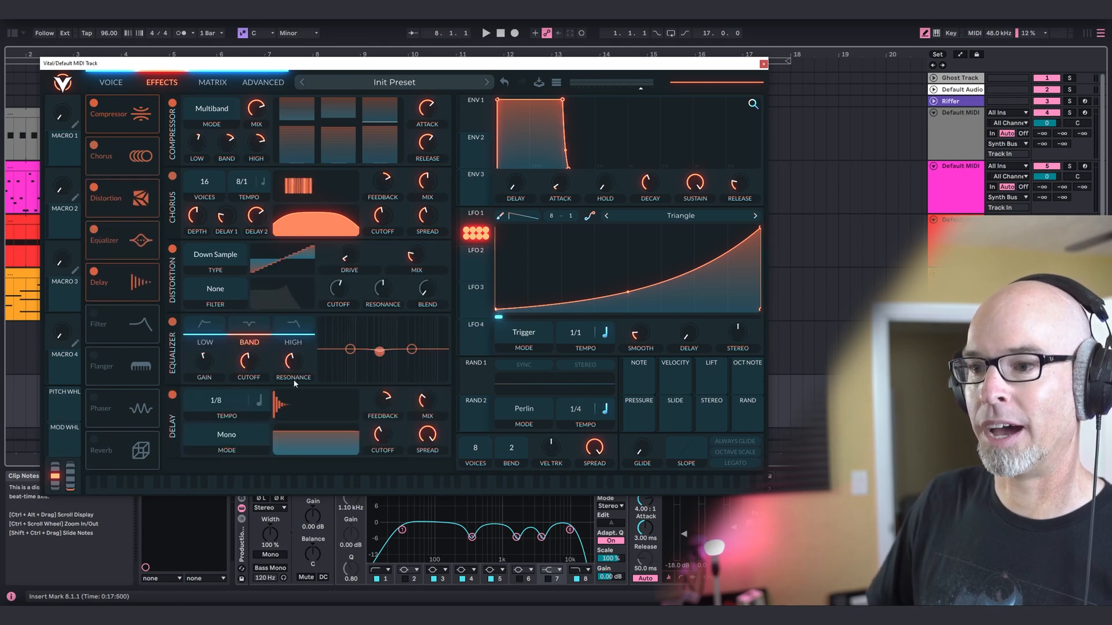
left_click(226, 435)
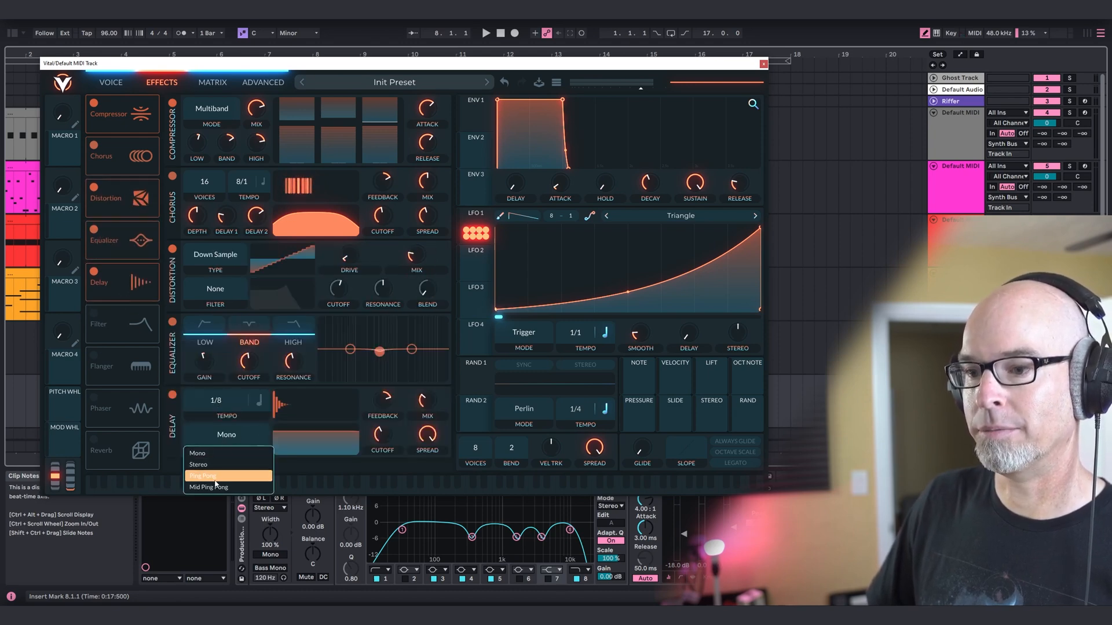
left_click(234, 466)
left_click(225, 405)
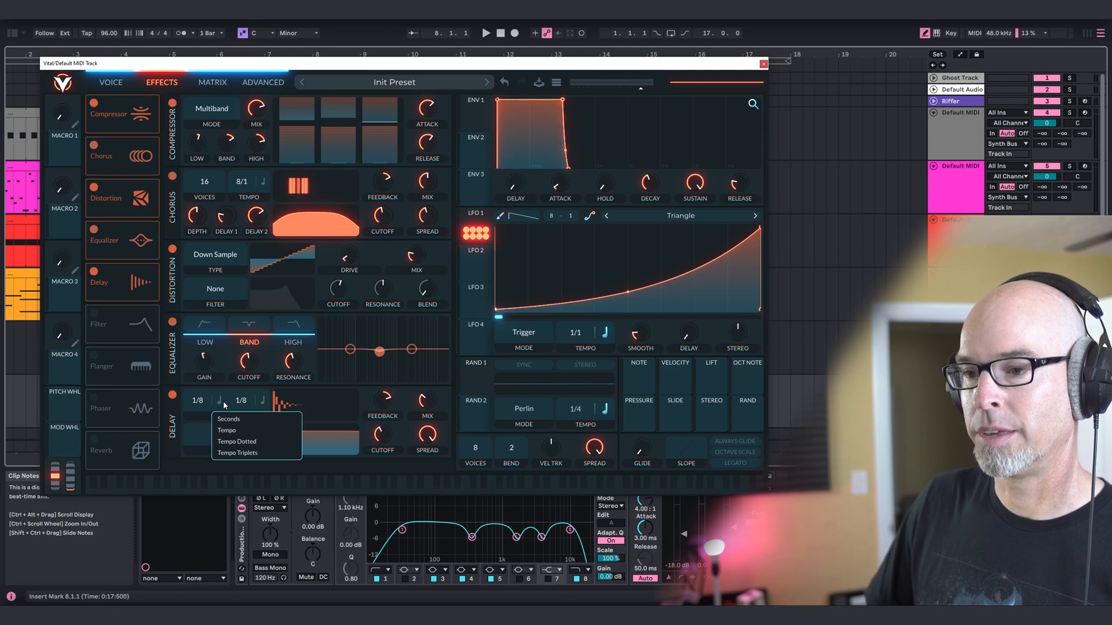
left_click(245, 441)
left_click(264, 402)
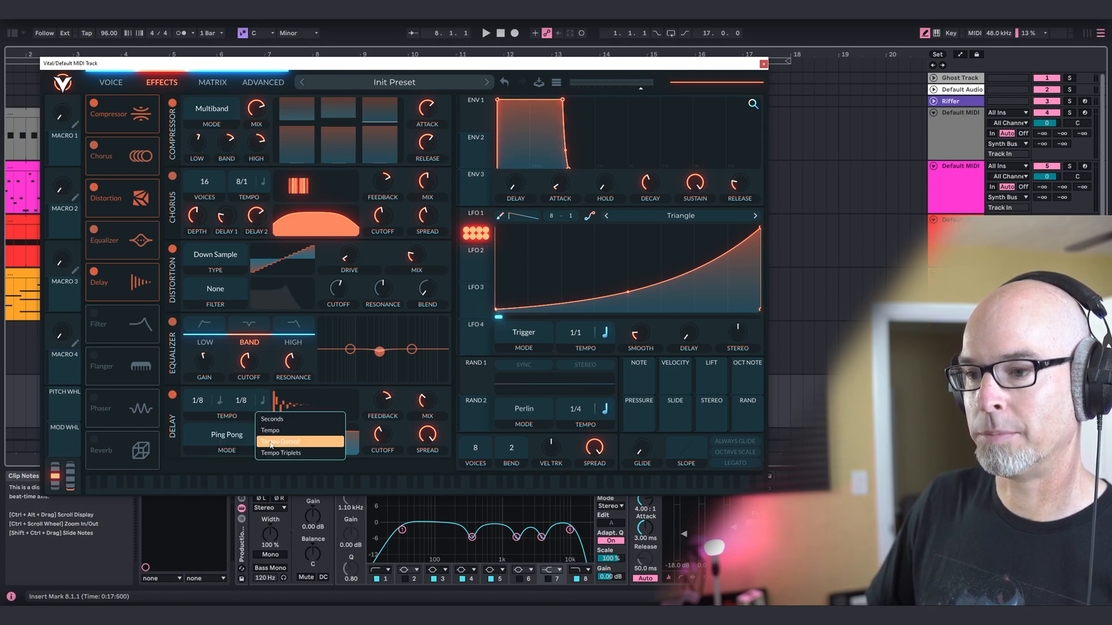
left_click(281, 441)
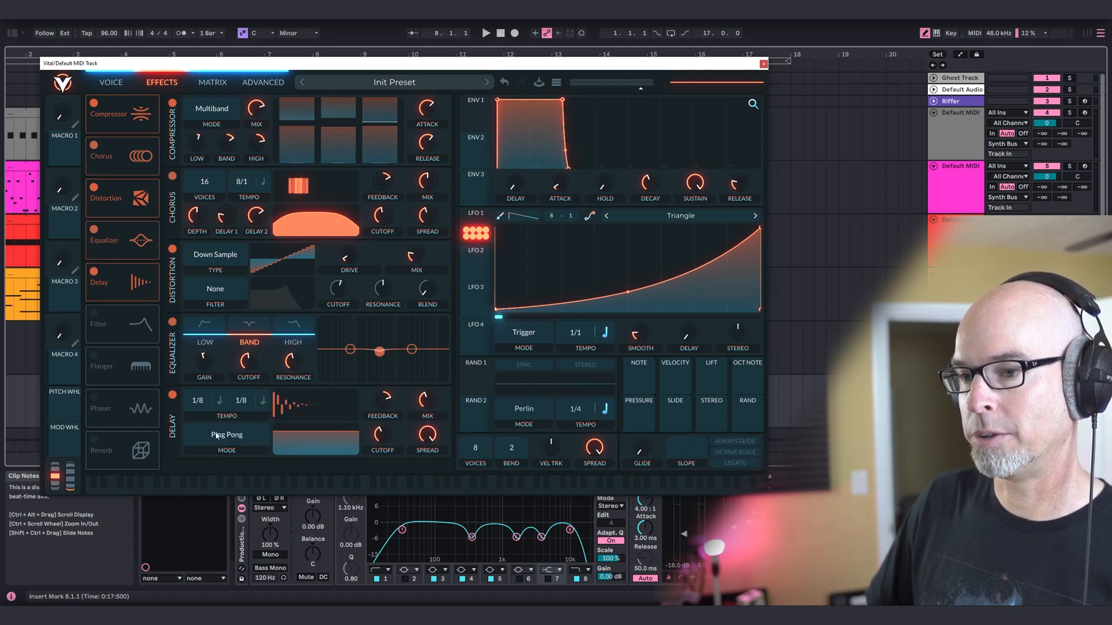
Enable the reverb and pull down the gain of its low shelf to thin out the low end
left_click(109, 435)
scroll(396, 433, "down", 2)
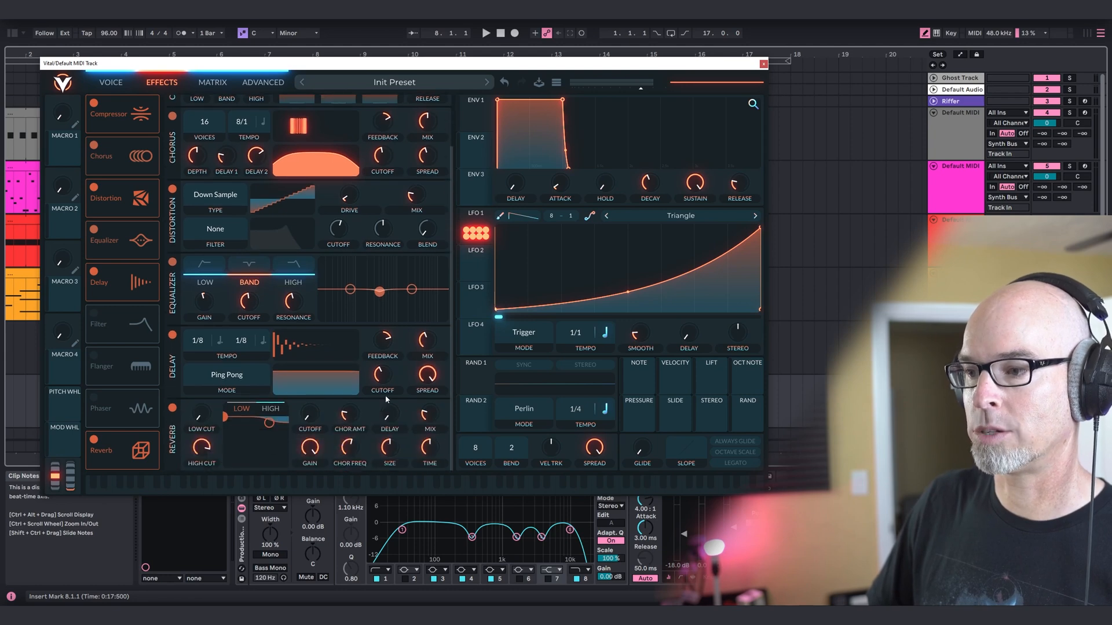
left_click_drag(228, 415, 226, 442)
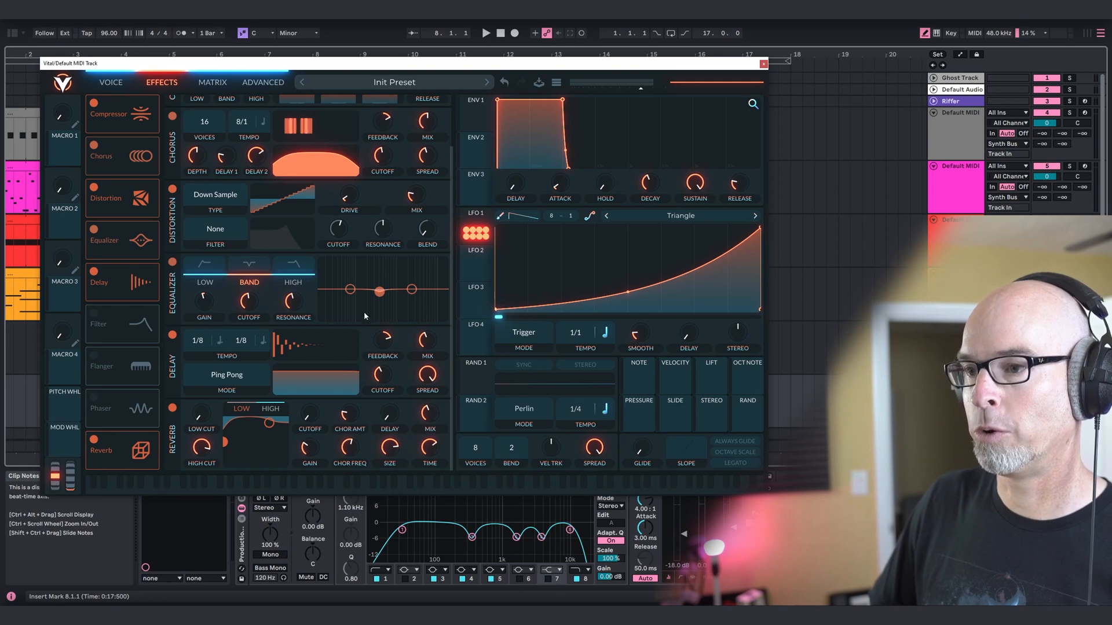
Copy LFO 1's rising curve and paste it into LFO 2
mouse_move(476, 235)
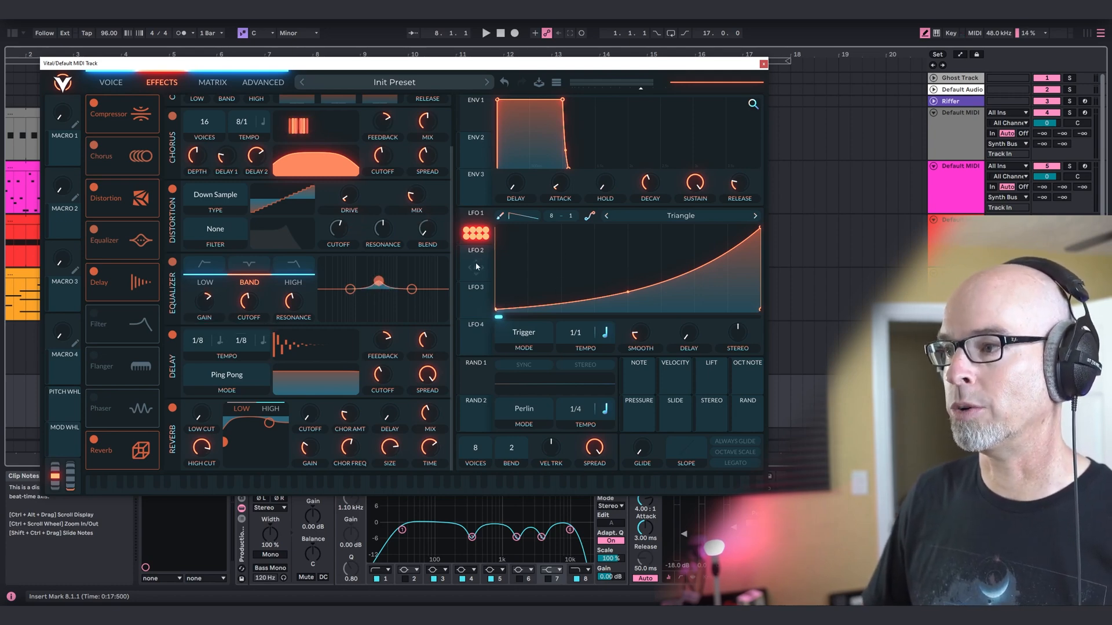
right_click(661, 243)
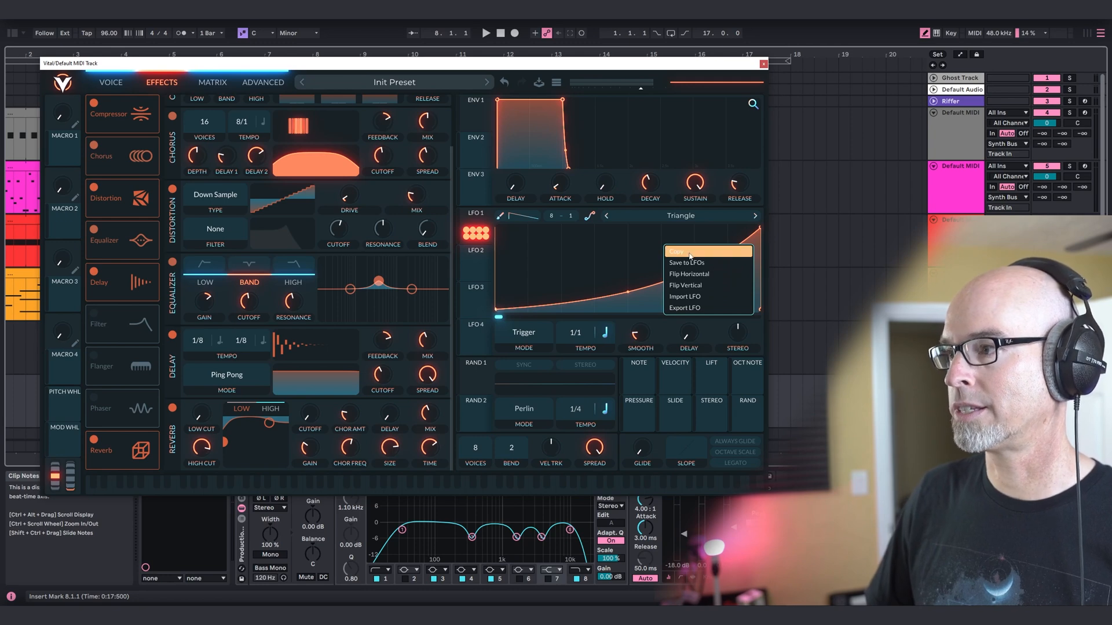
left_click(691, 256)
right_click(587, 263)
left_click(607, 312)
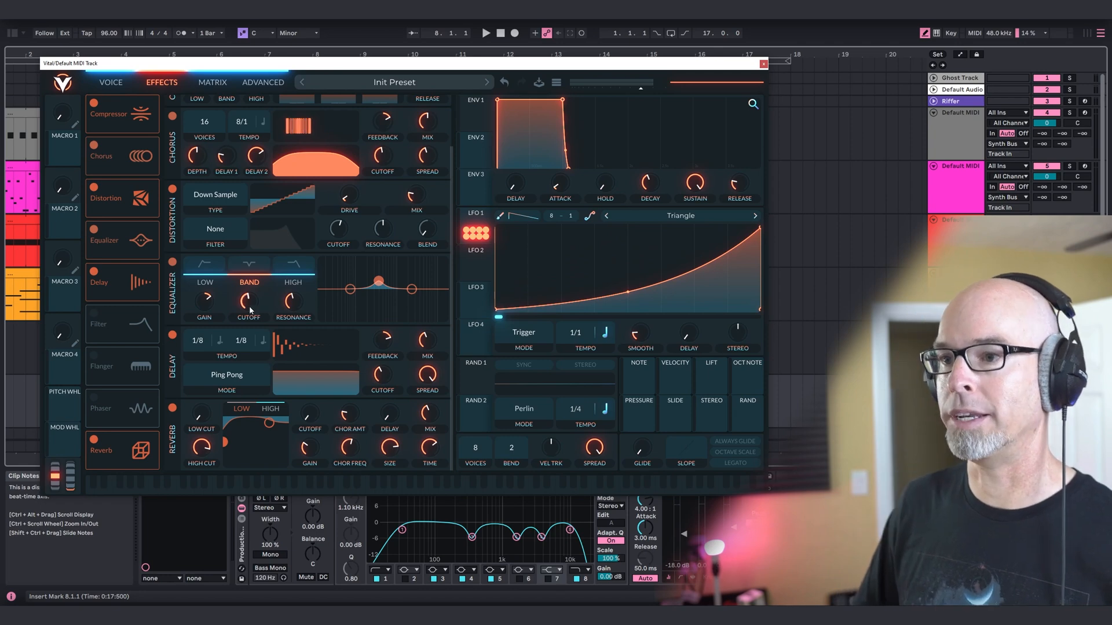
Assign LFO 2 to modulate the equalizer's band cutoff and the reverb time
scroll(253, 301, "down", 2)
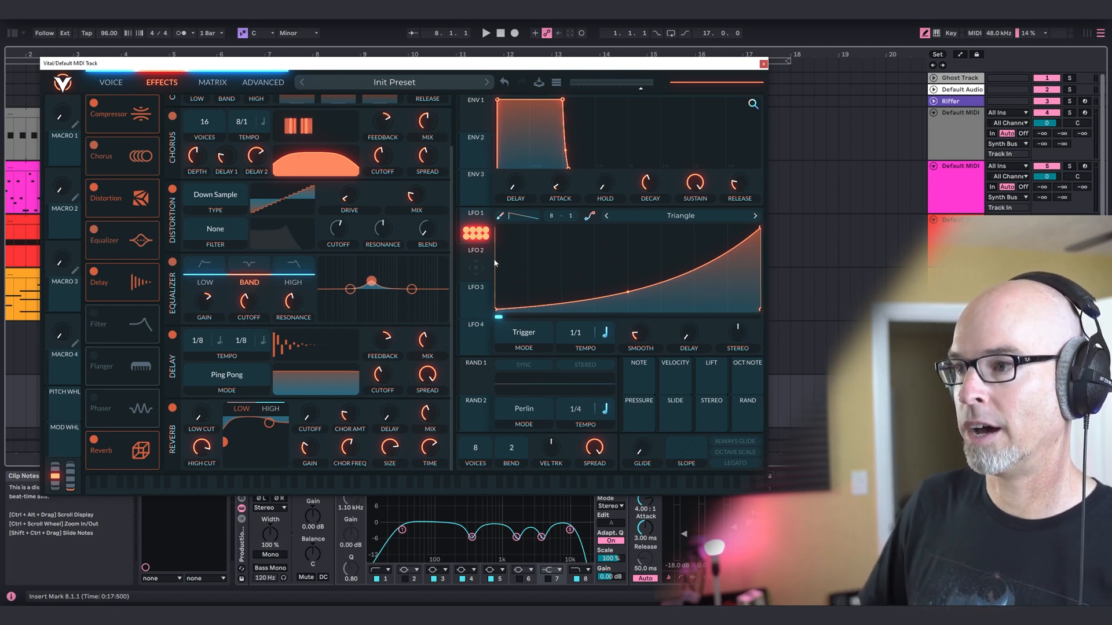
left_click_drag(494, 258, 248, 302)
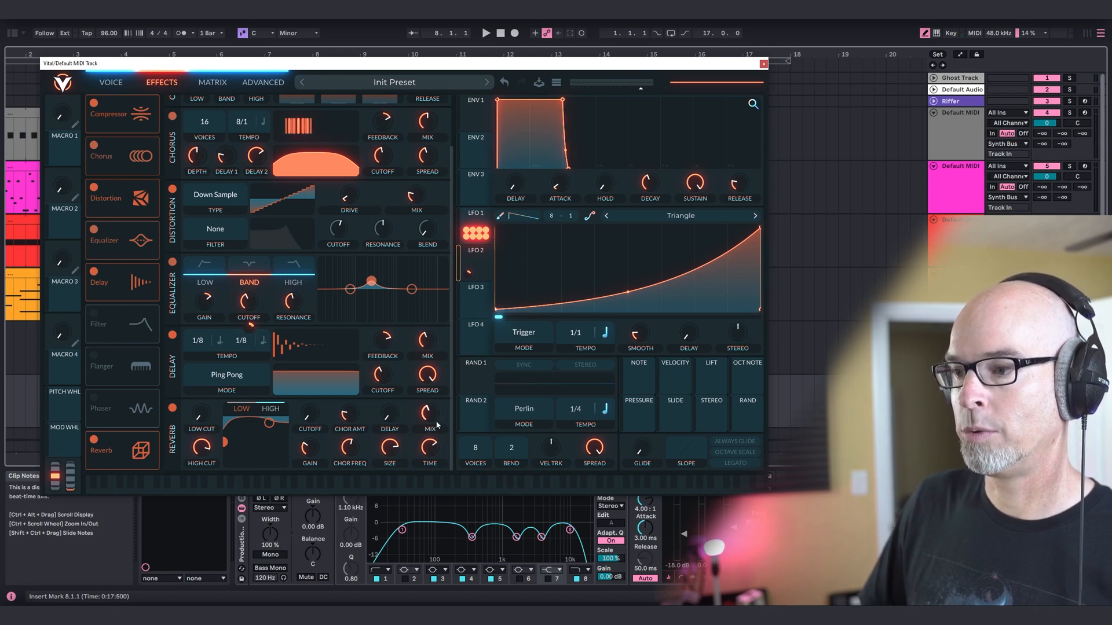
left_click_drag(481, 262, 428, 439)
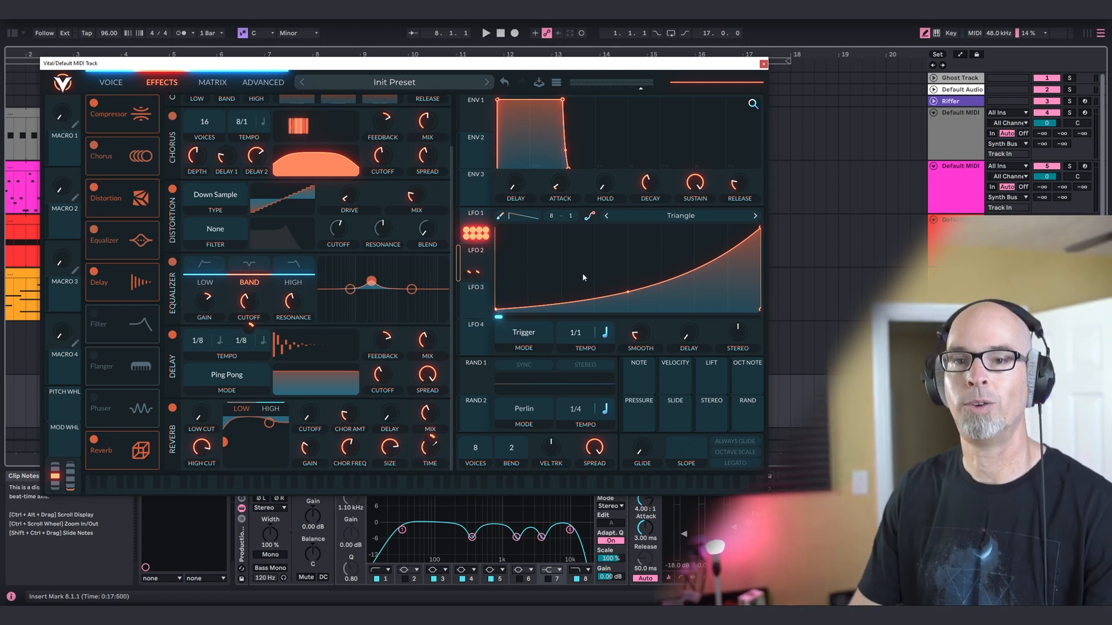
Close the Vital window and play the arrangement from bar 6 through the riser transition
left_click(764, 65)
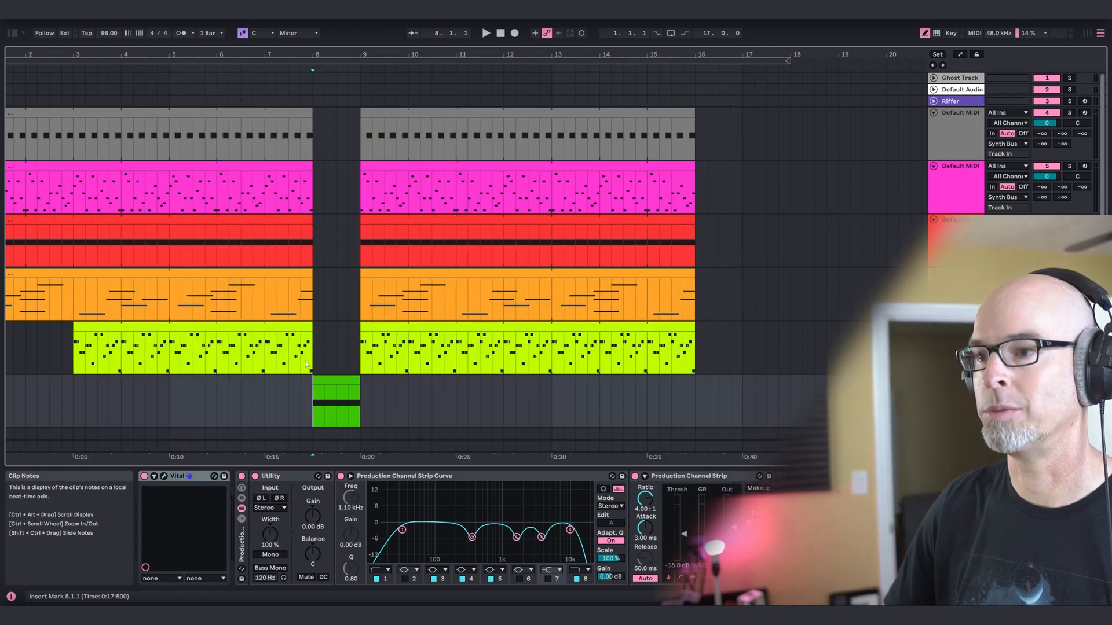
left_click(217, 390)
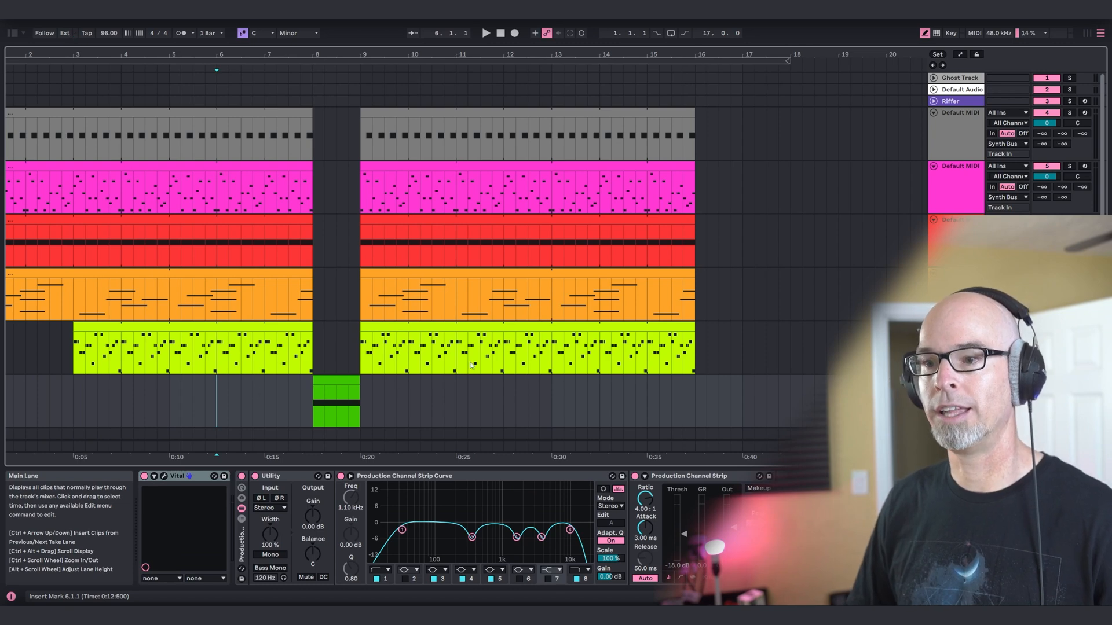
key("space")
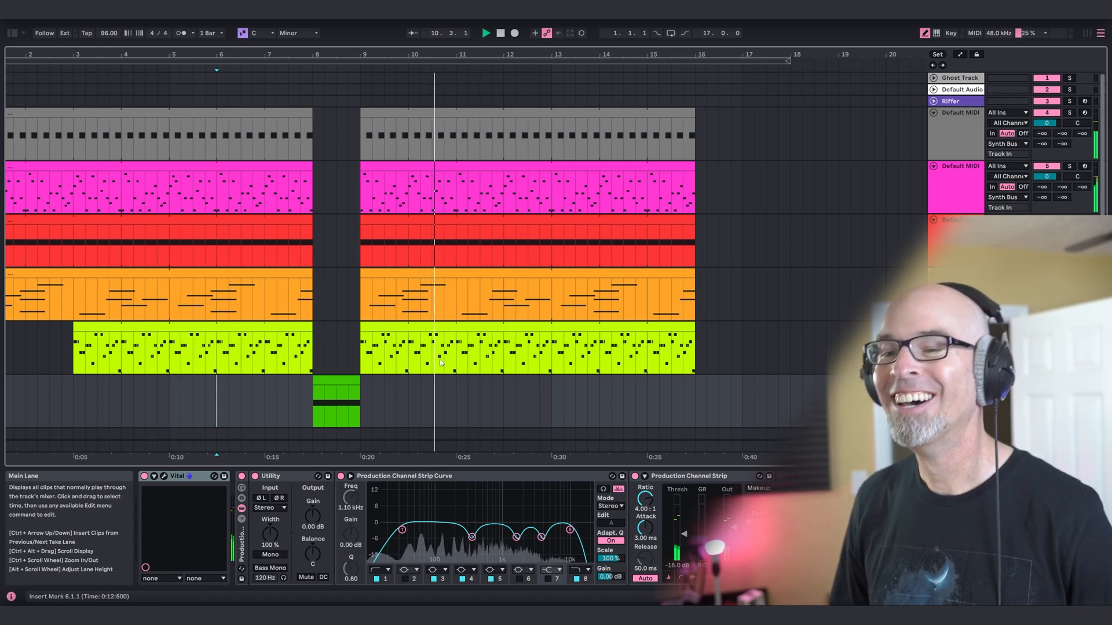
Reopen Vital on its oscillator page and play the riser from bar 8
left_click(312, 404)
left_click(165, 476)
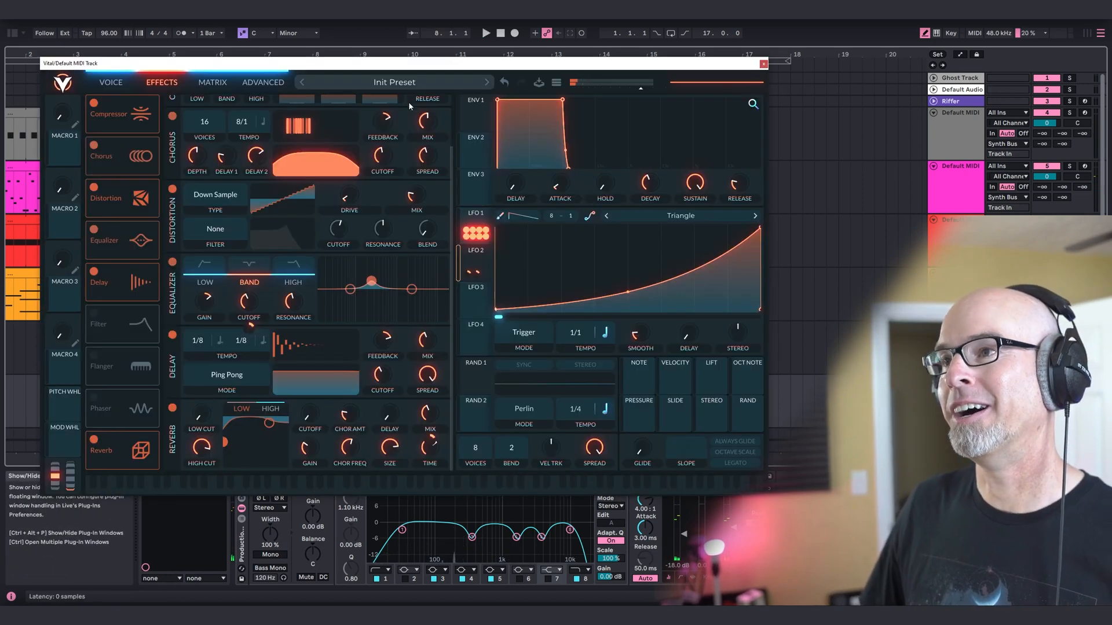
left_click_drag(407, 68, 373, 82)
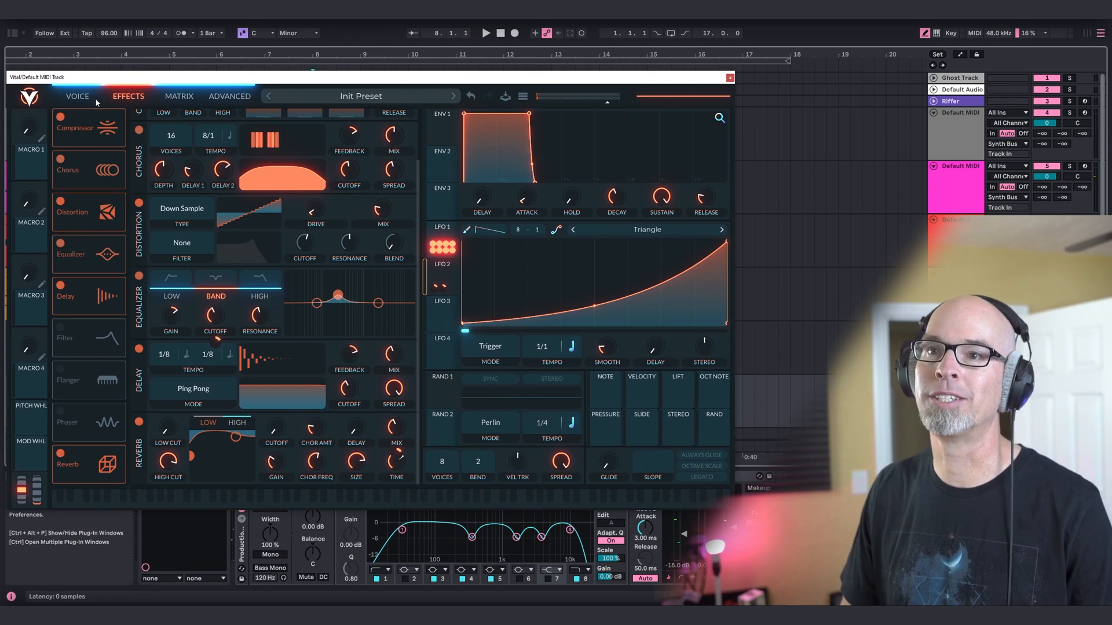
left_click(77, 96)
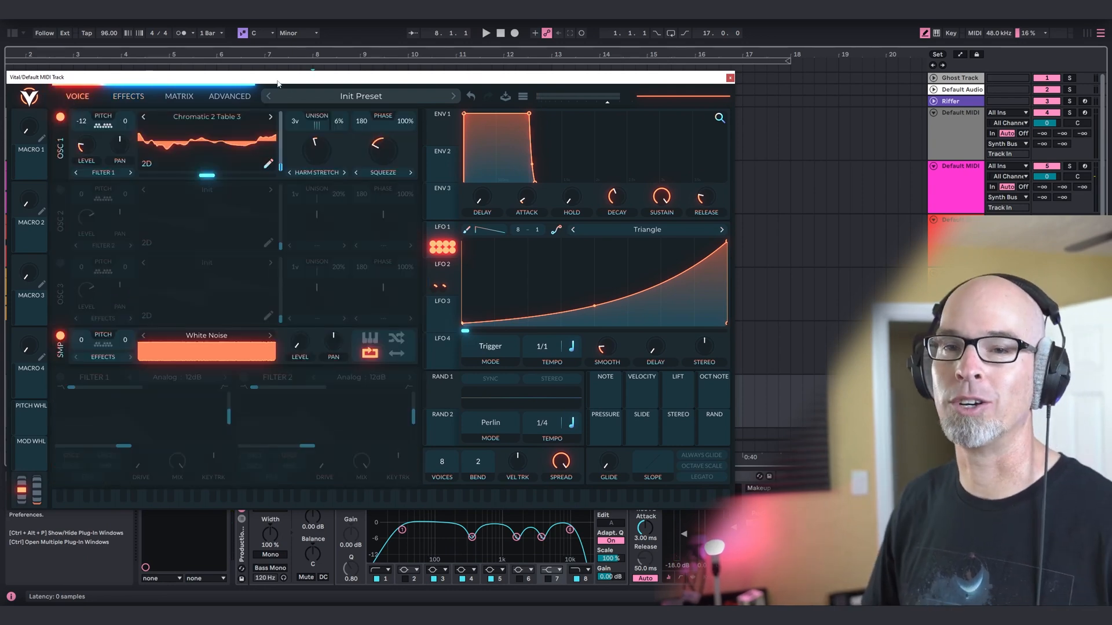
key("space")
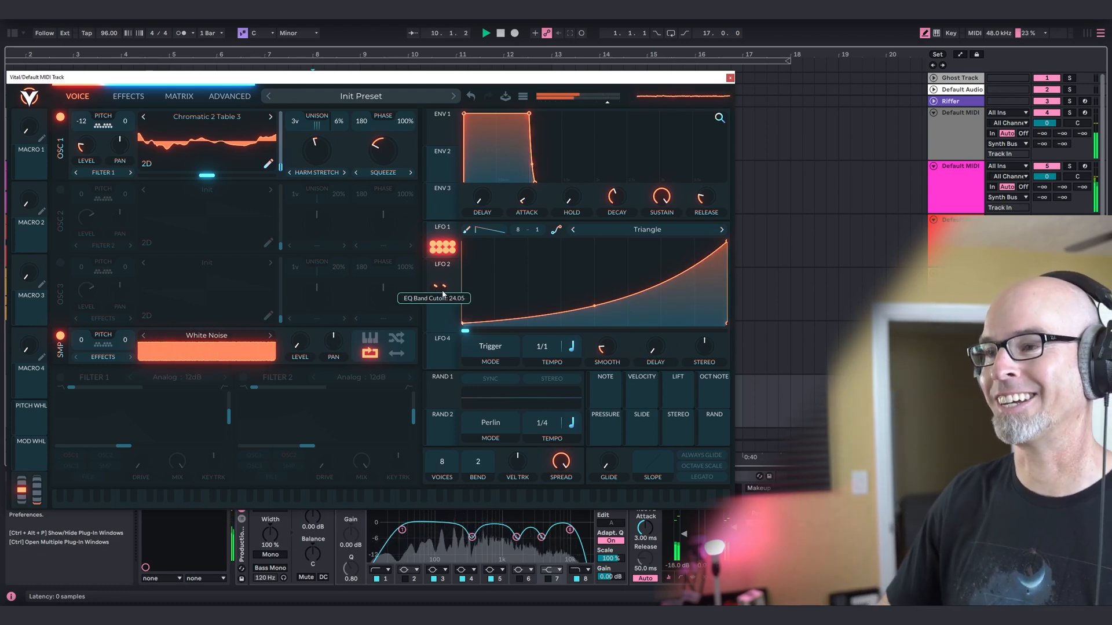
Reduce LFO 1's modulation of the white noise level and play the riser again
left_click_drag(442, 247, 300, 342)
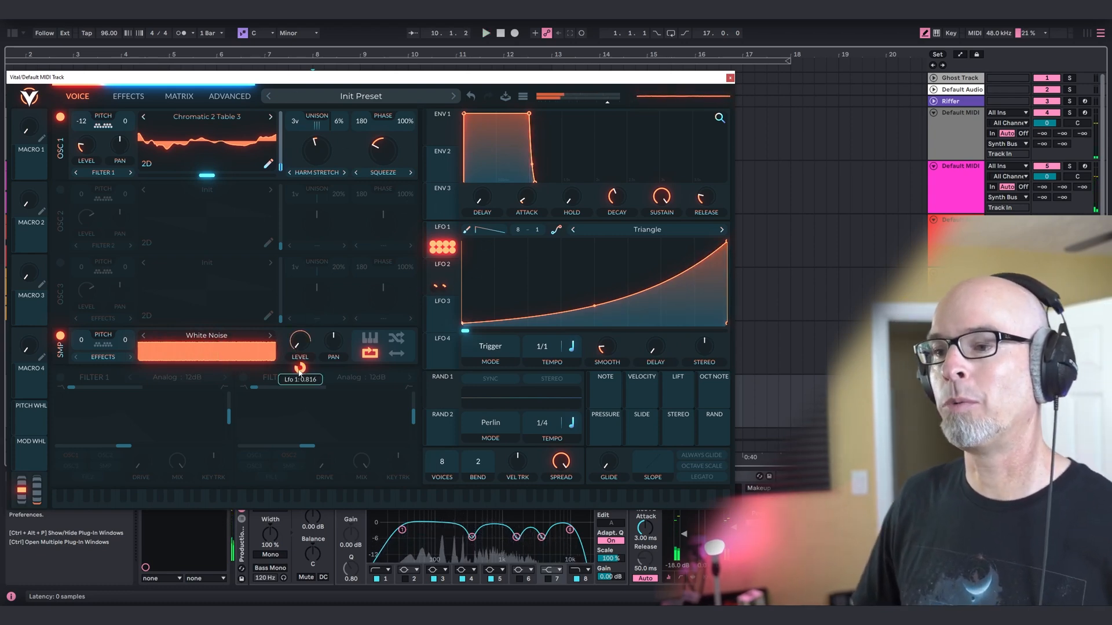
left_click_drag(302, 372, 302, 375)
key("space")
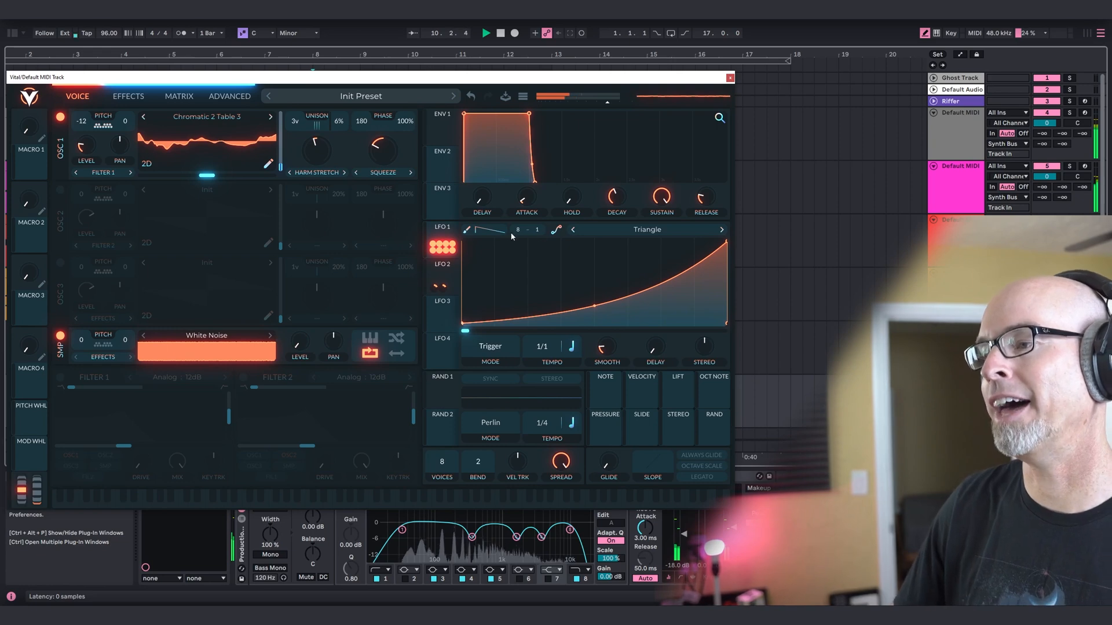
key("space")
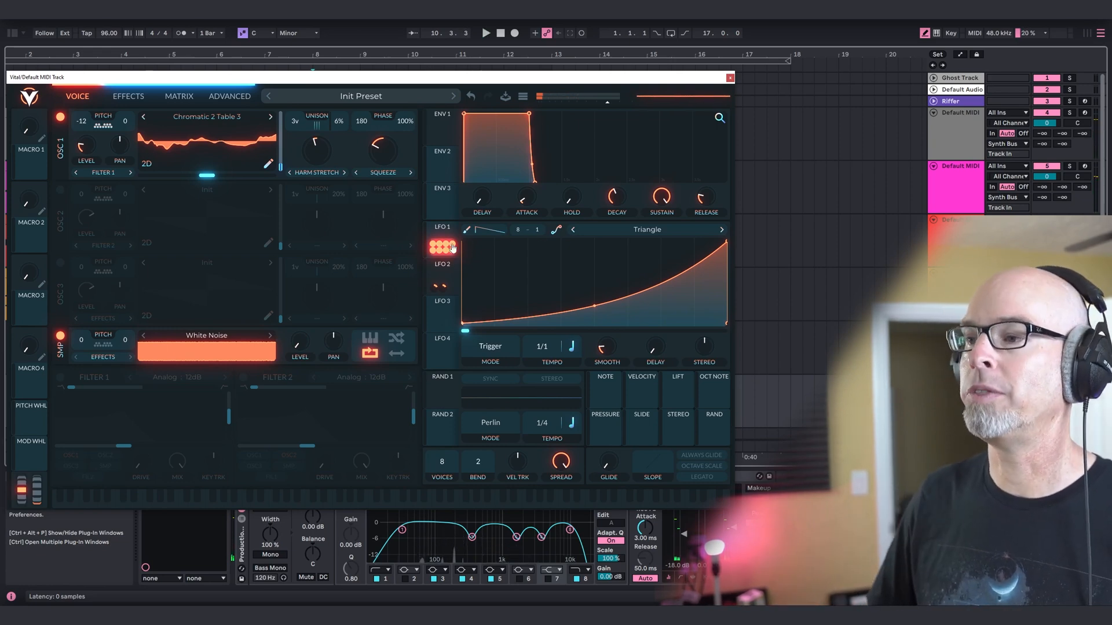
Enable Filter 1 with the white noise routed through it, lower its resonance, raise its cutoff and modulate the cutoff with LFO 2
right_click(560, 275)
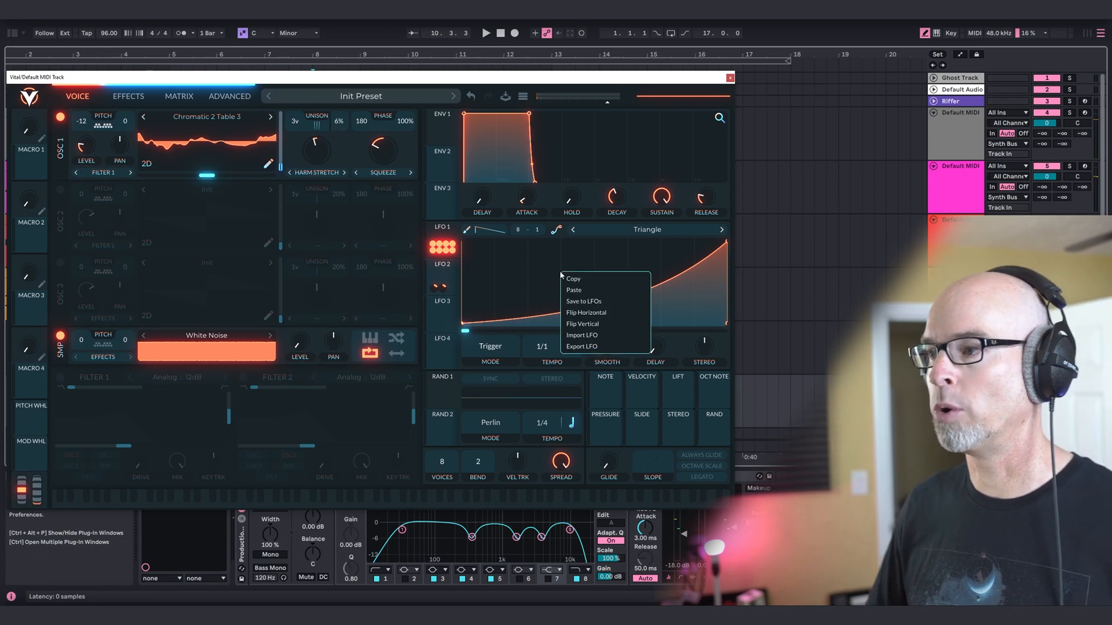
left_click(447, 273)
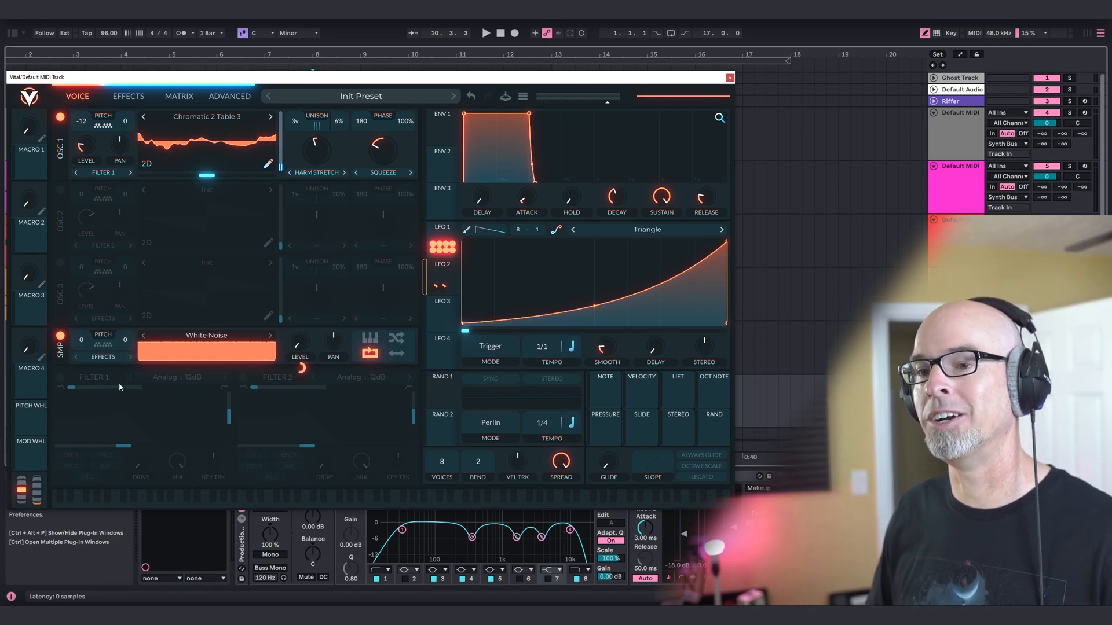
left_click(60, 377)
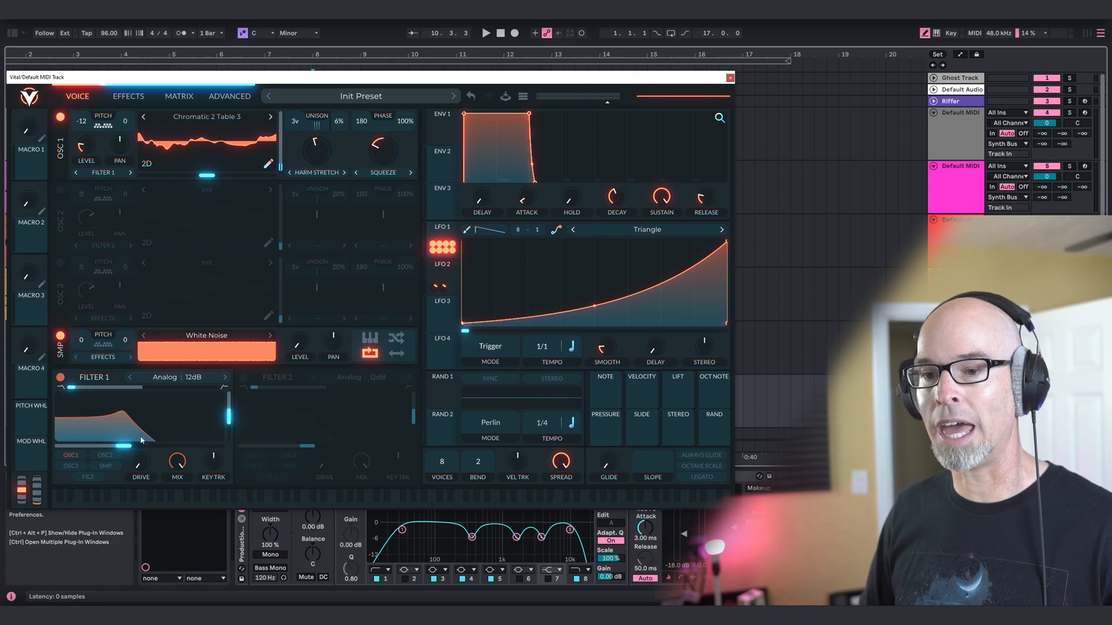
left_click_drag(124, 447, 120, 447)
left_click_drag(229, 417, 229, 424)
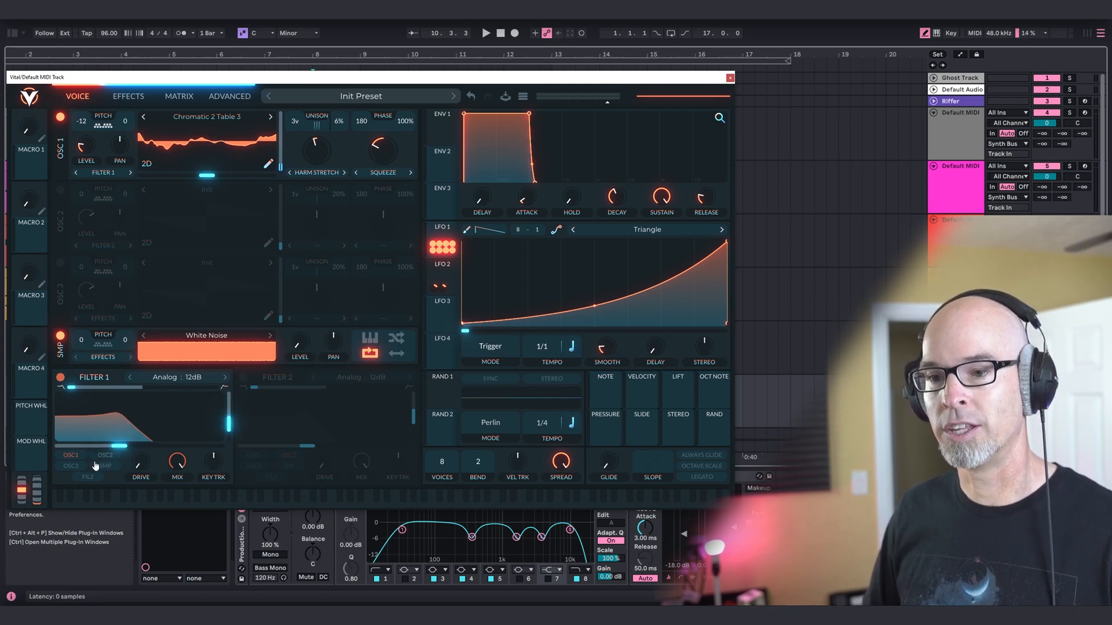
left_click_drag(120, 446, 139, 447)
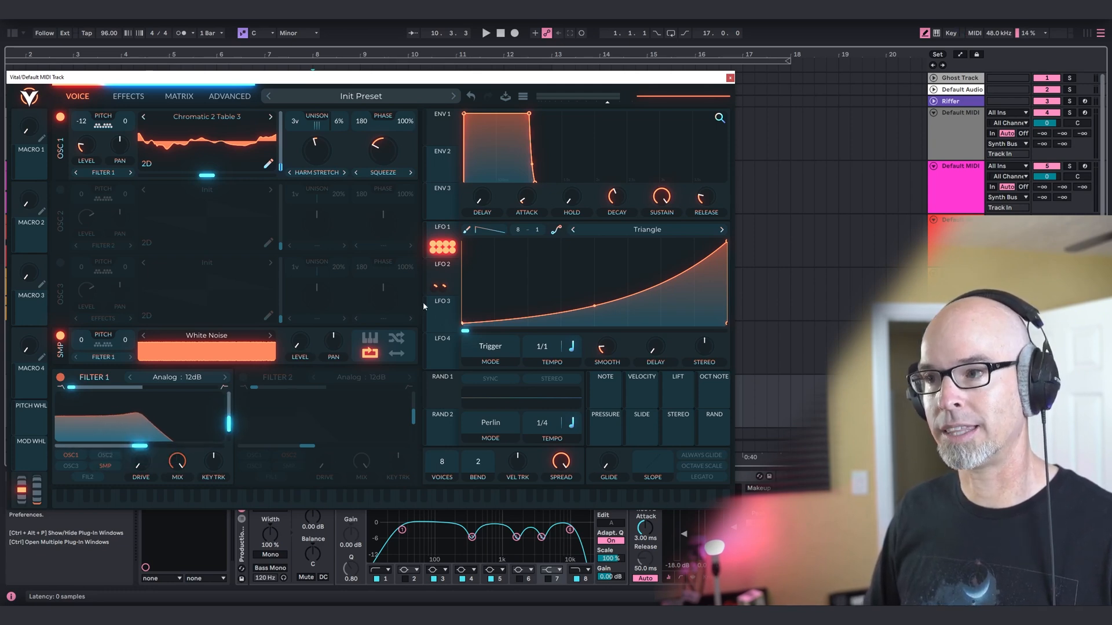
Audition the filtered riser, lower Filter 1's resonance further, raise its cutoff and replay the transition
key("space")
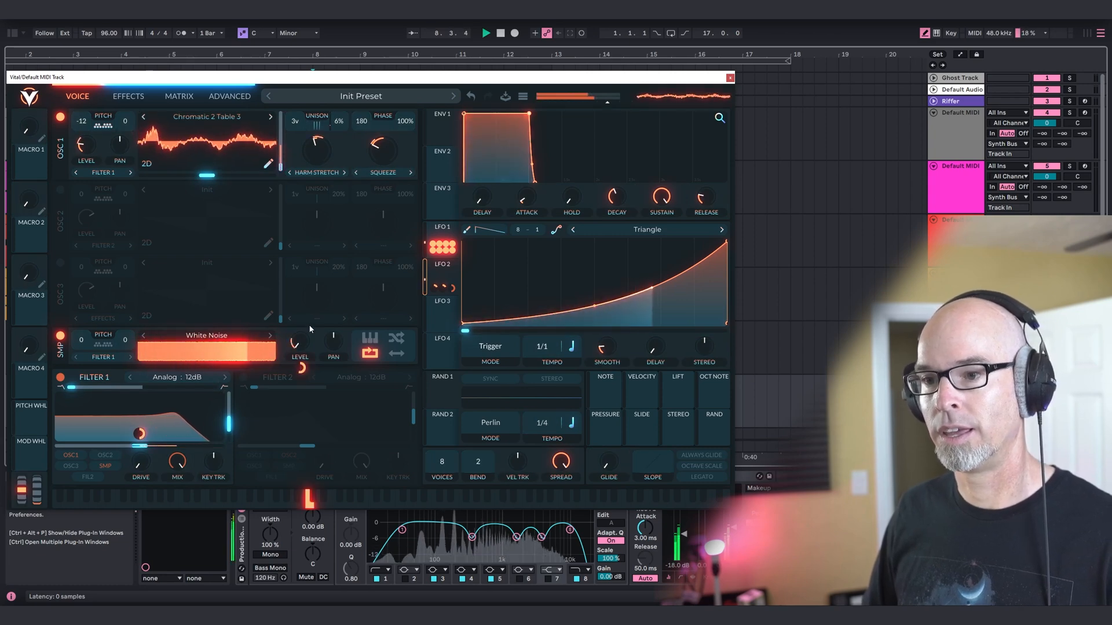
key("space")
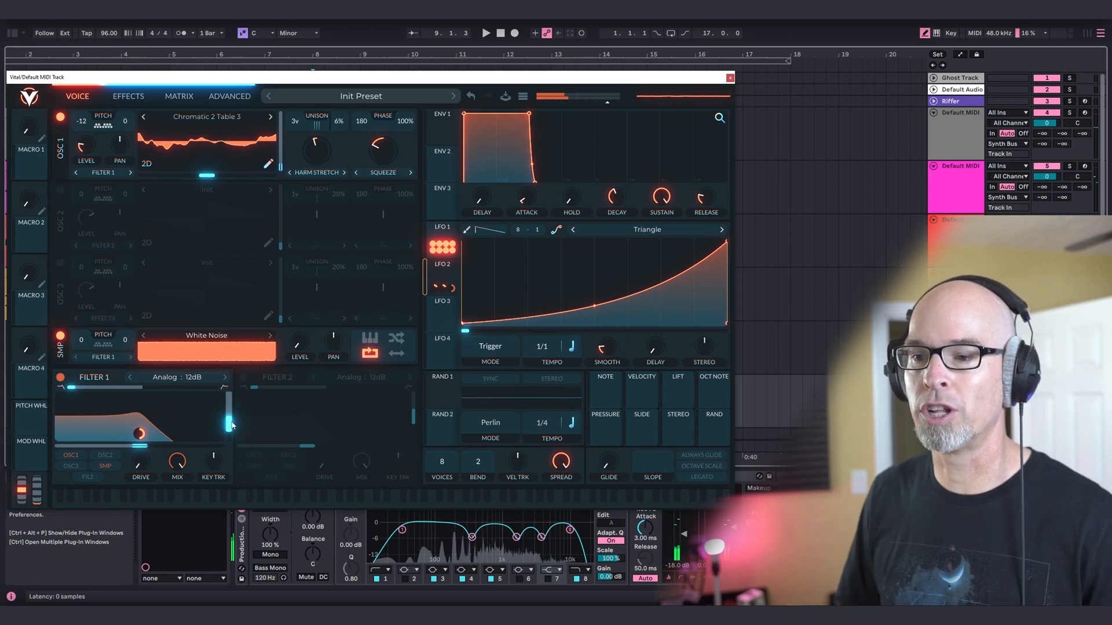
left_click_drag(228, 418, 227, 426)
left_click_drag(142, 449, 153, 449)
key("space")
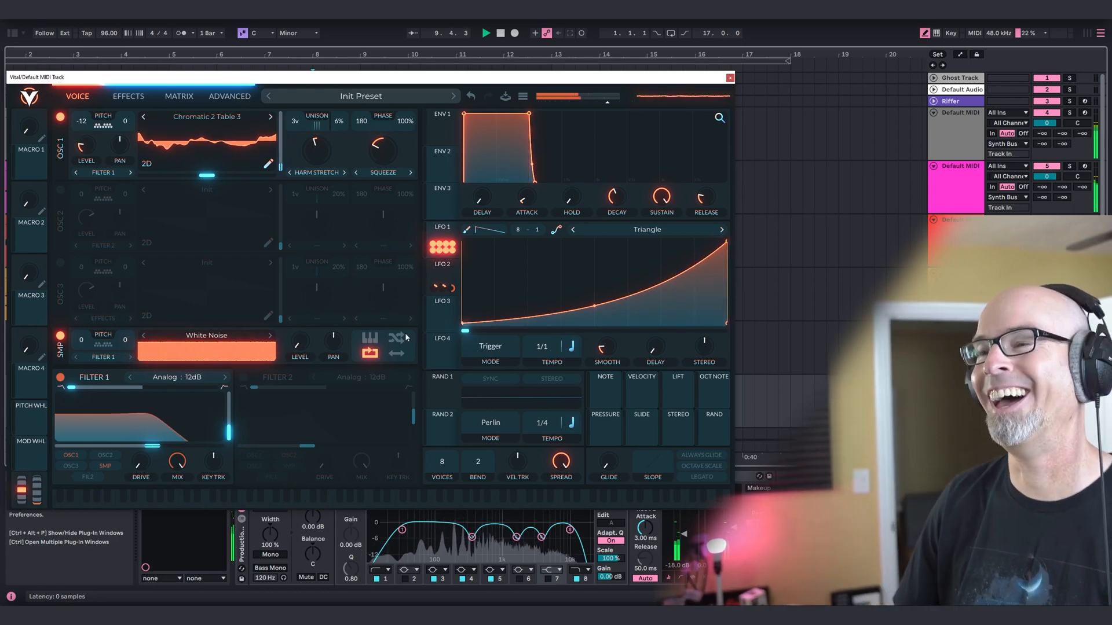
Close Vital and play the full arrangement from bar 6 to hear the finished transition
left_click(730, 78)
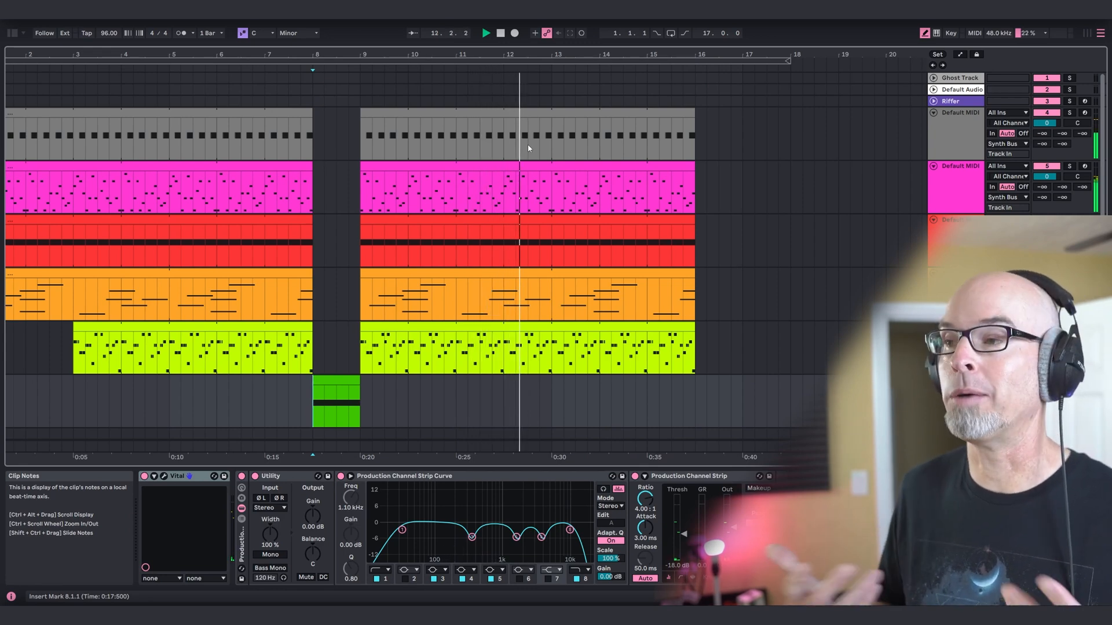
key("space")
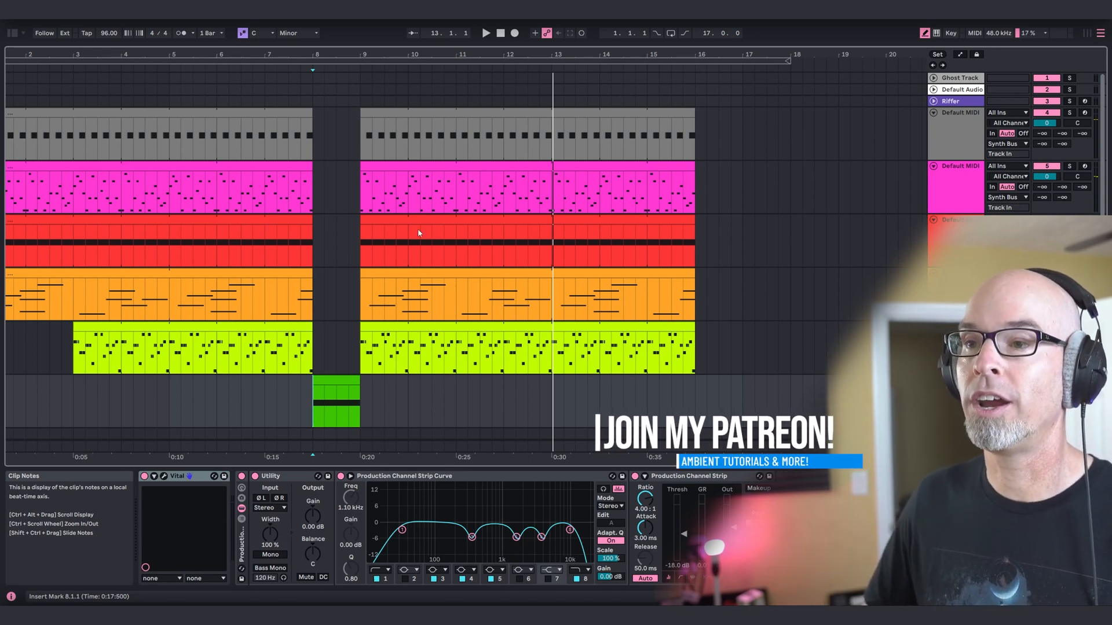
left_click(216, 255)
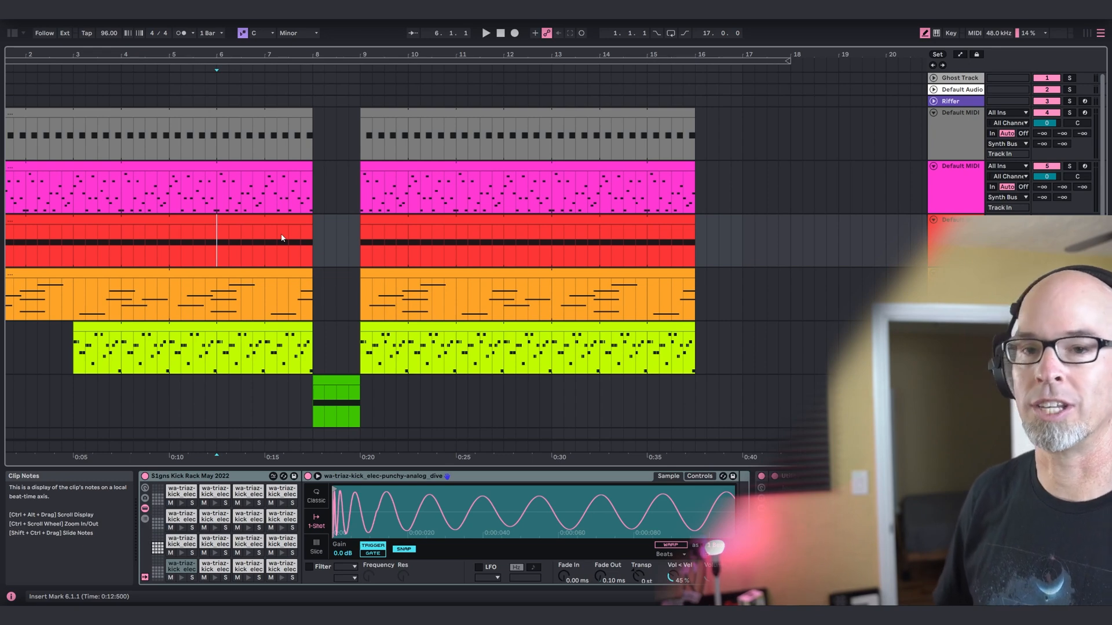
key("space")
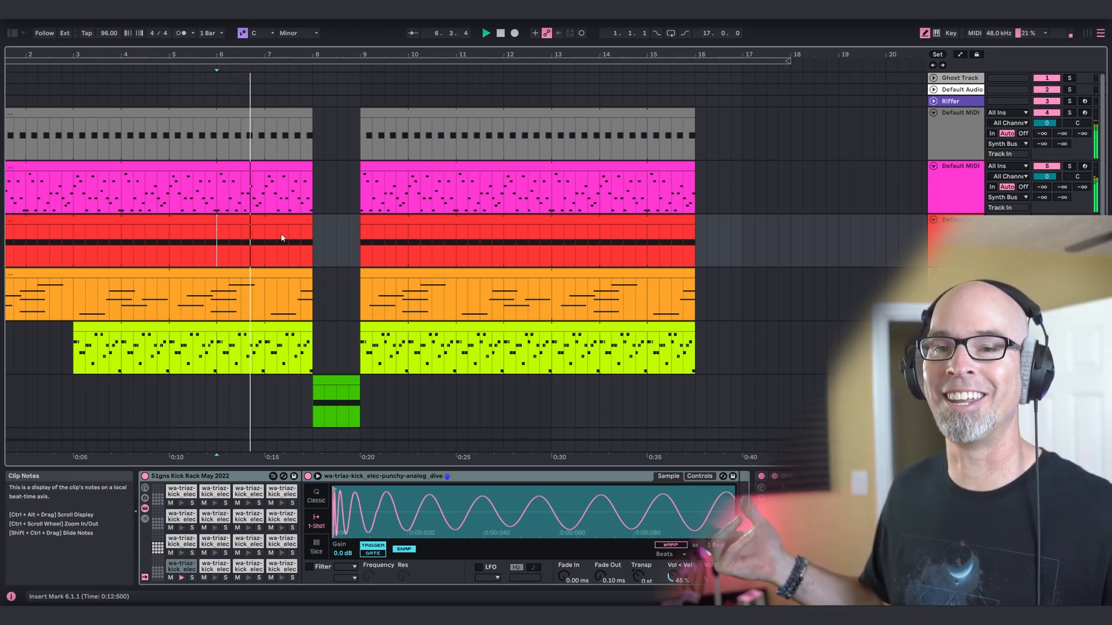